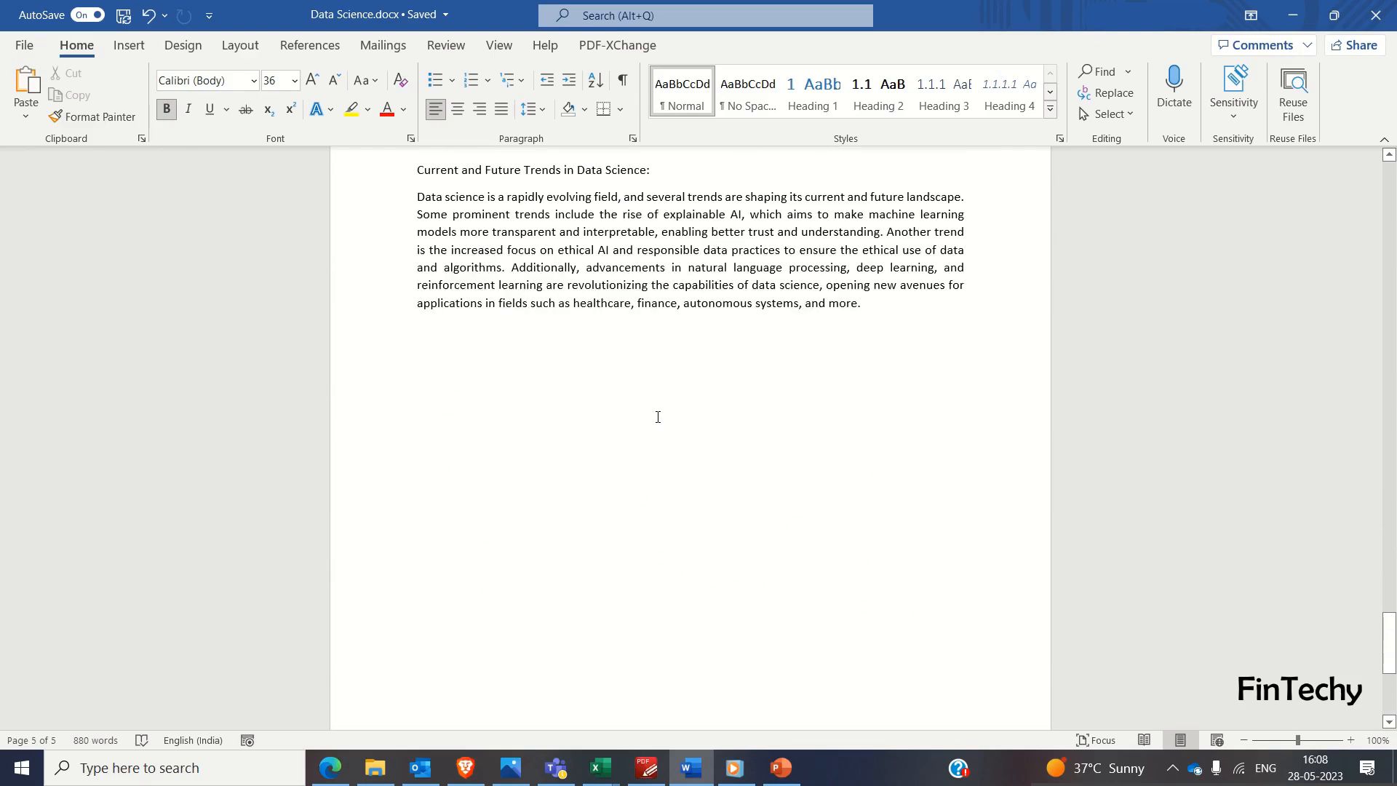
Step: Add page numbers at the bottom of the pages using the Plain Number 3 layout, then return to the document body
scroll(658, 417, up, 20)
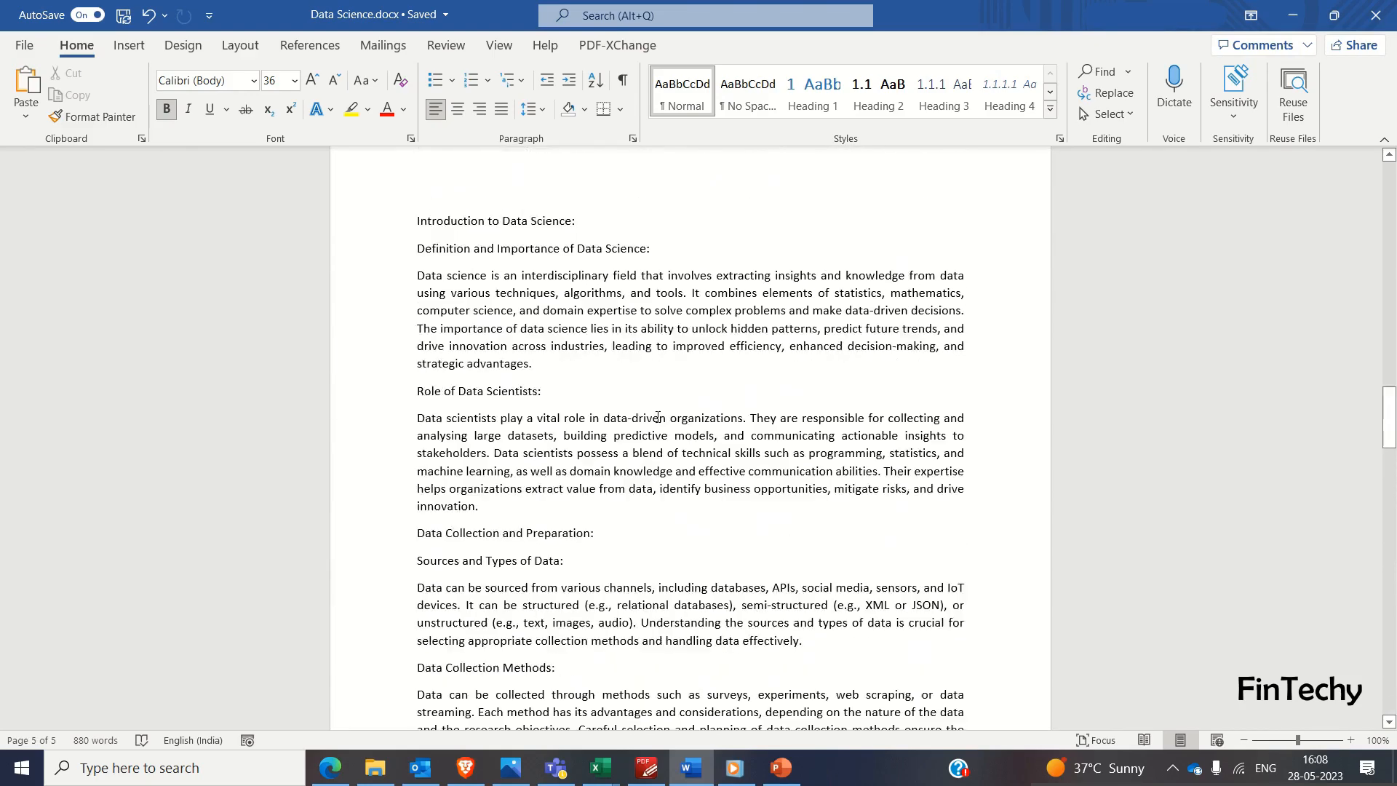
scroll(657, 416, up, 6)
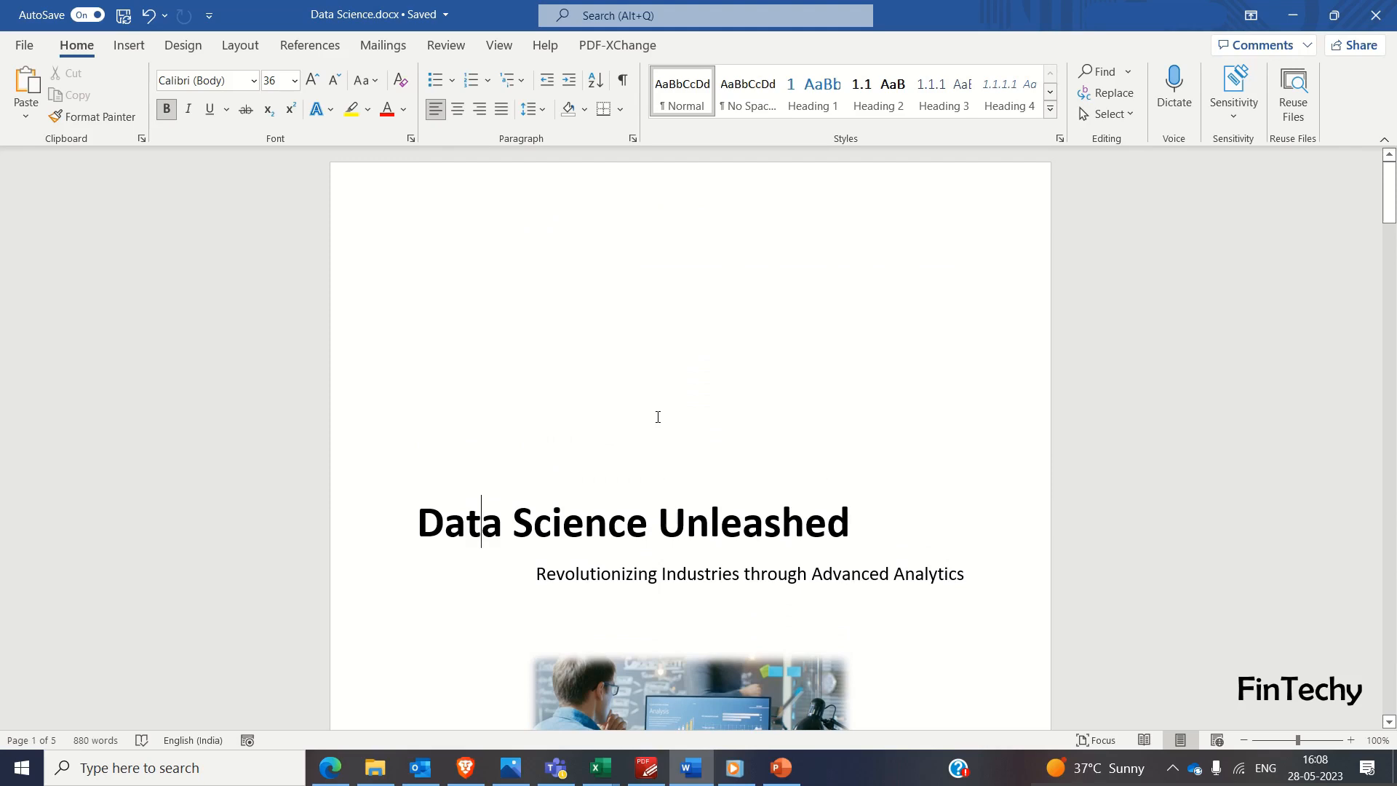
scroll(657, 417, down, 5)
scroll(657, 417, down, 1)
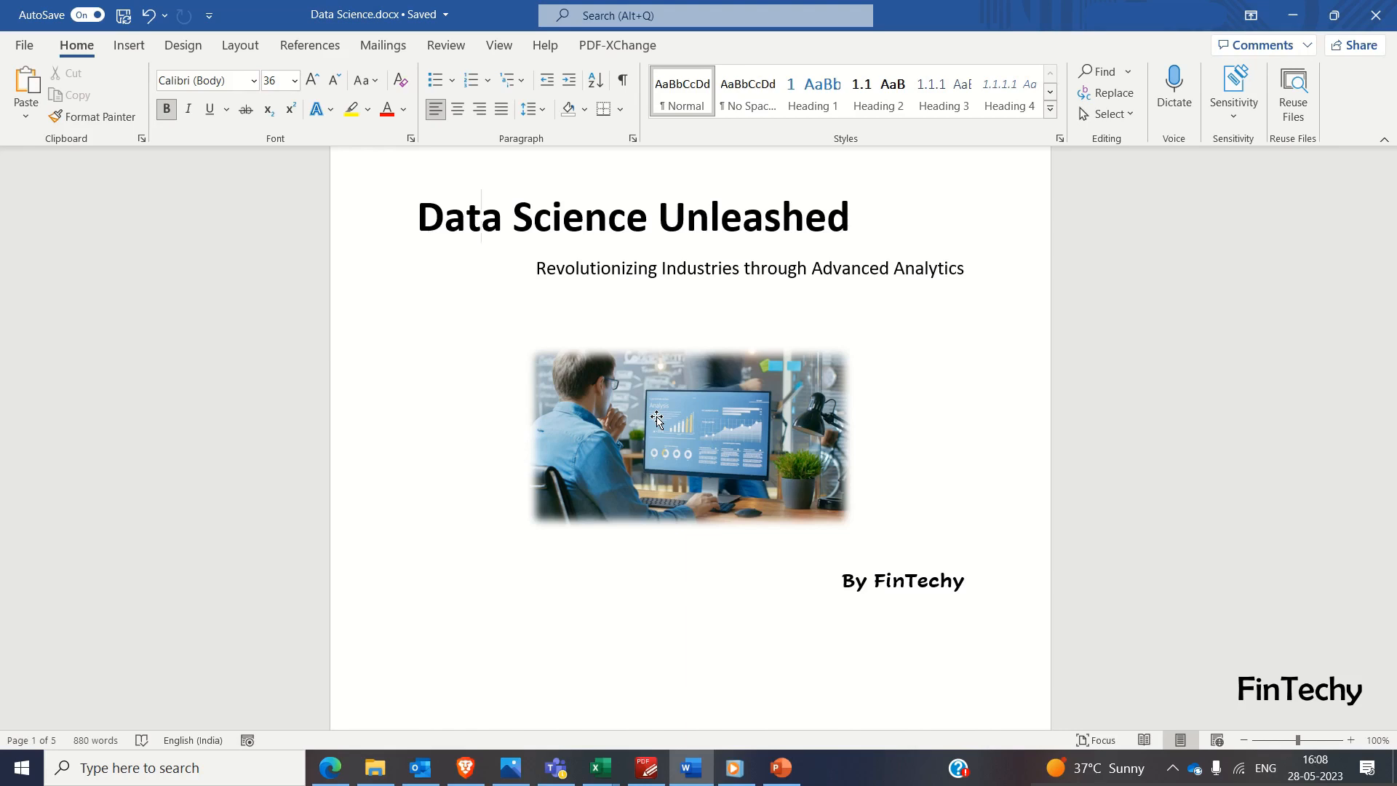
click(129, 45)
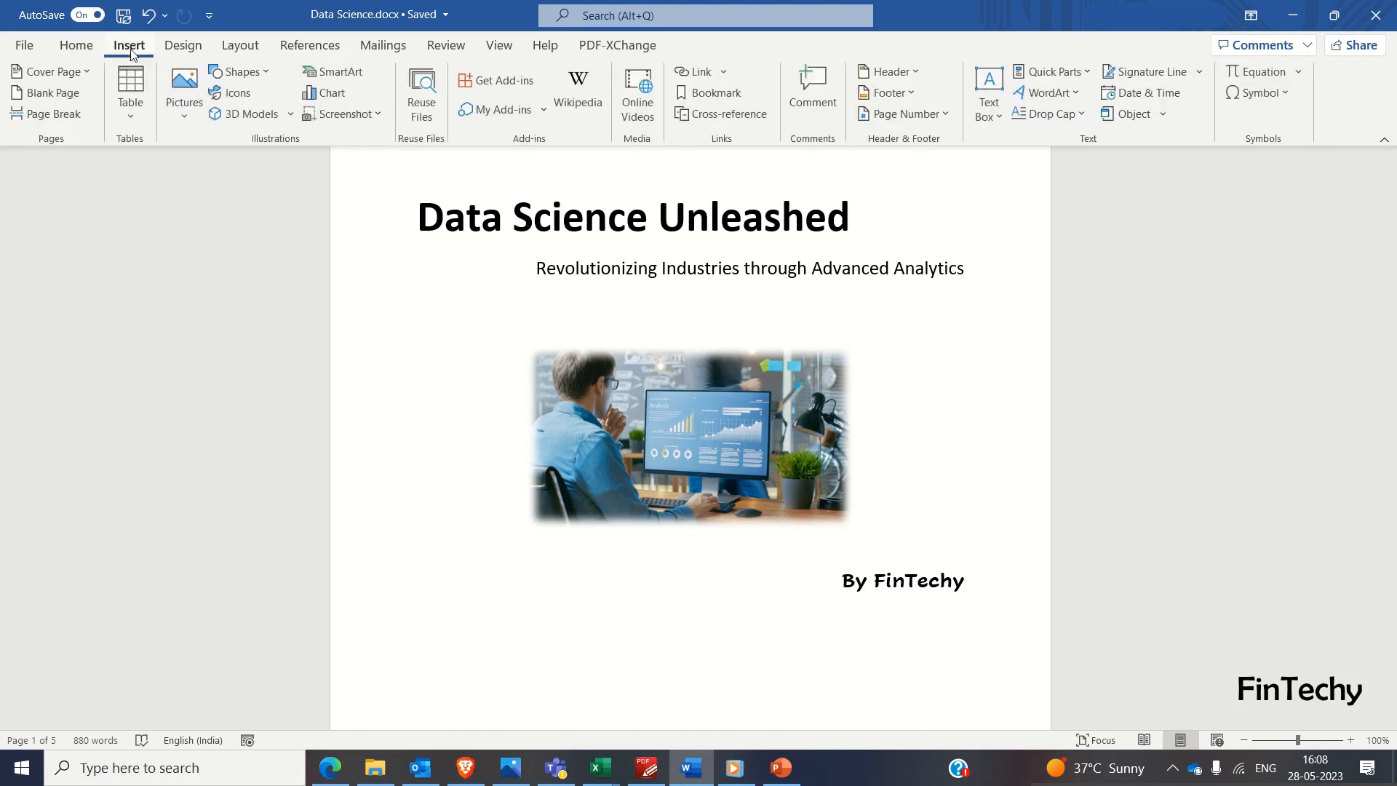
click(949, 115)
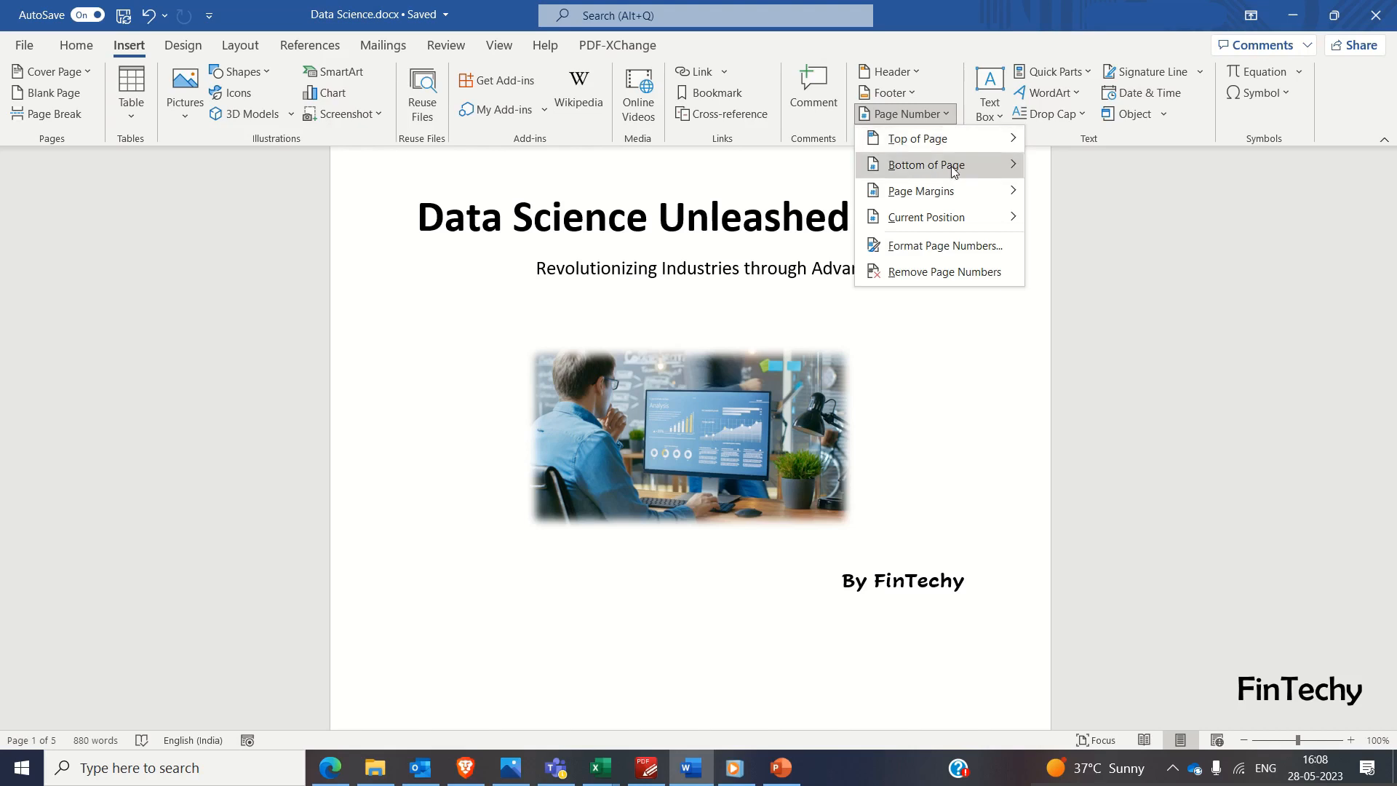
mouse_move(946, 169)
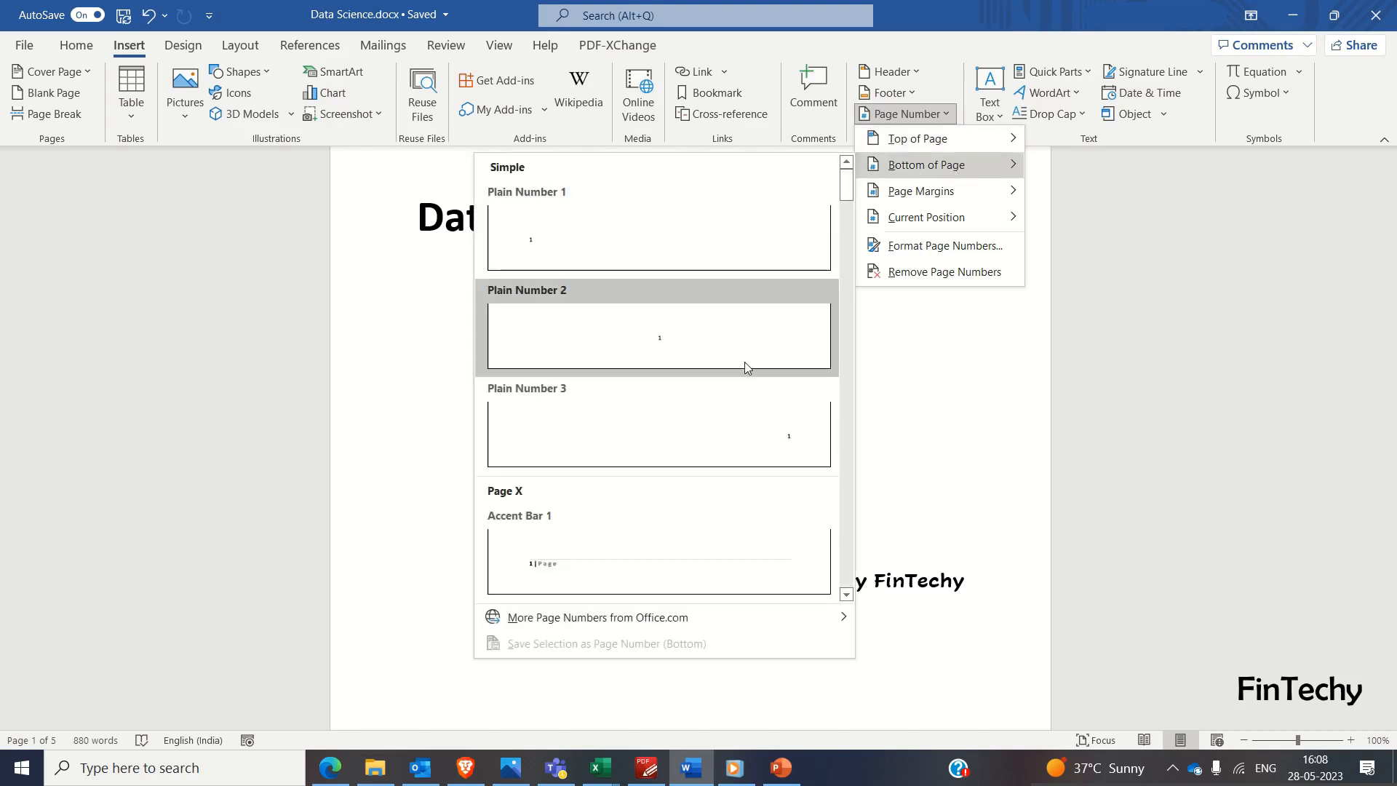
click(750, 415)
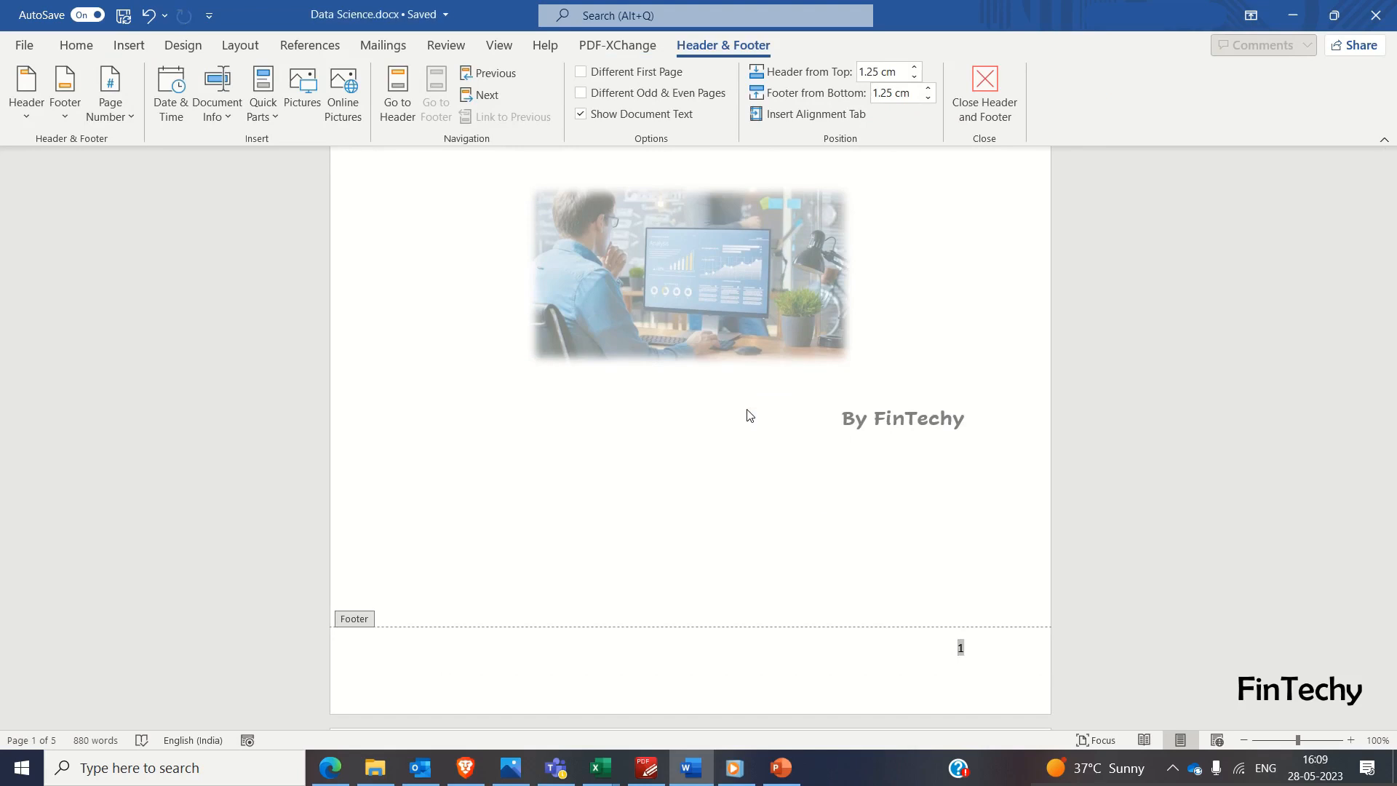
double_click(749, 415)
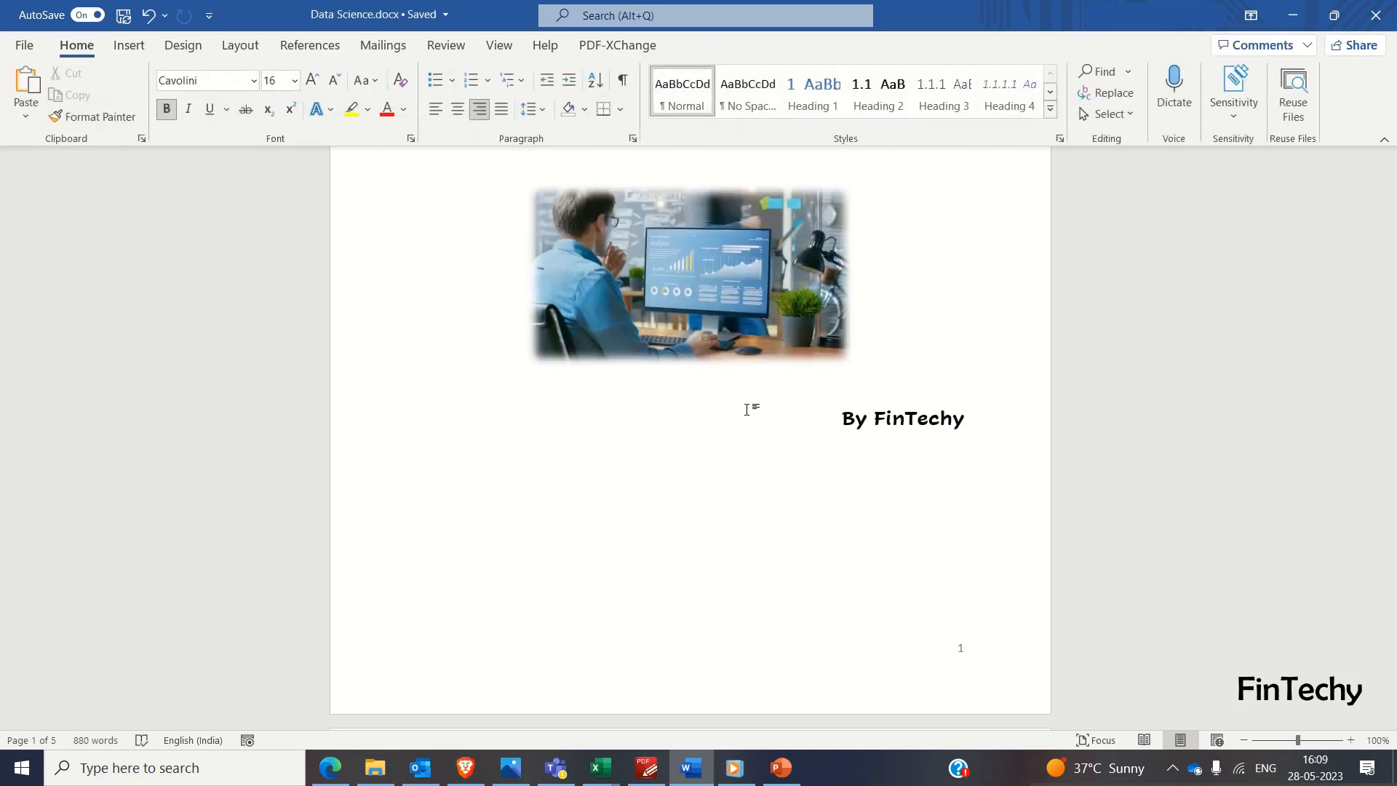
Step: Apply the Heading 1 style to the "Introduction to Data Science:" line
scroll(746, 408, up, 3)
scroll(747, 409, up, 3)
scroll(747, 409, down, 15)
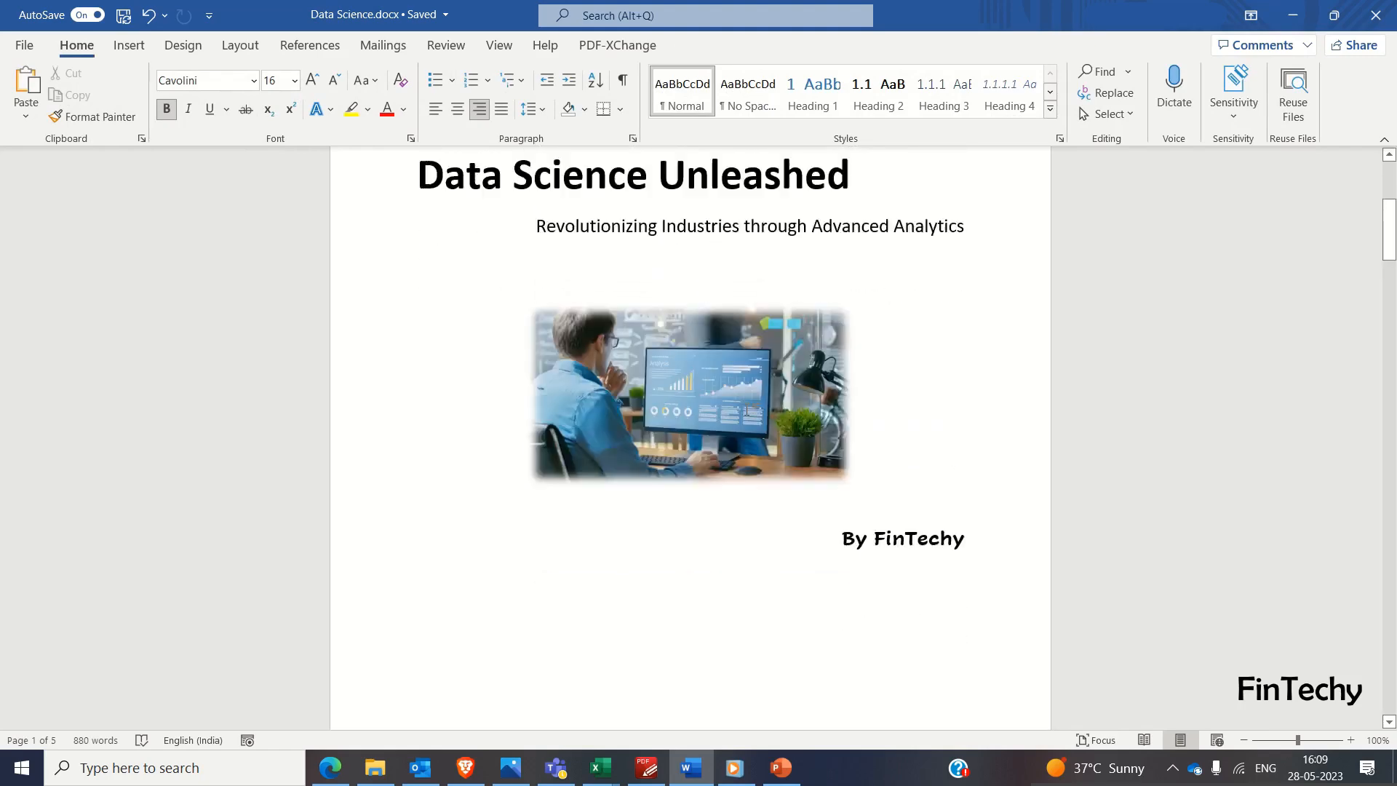
scroll(748, 410, down, 10)
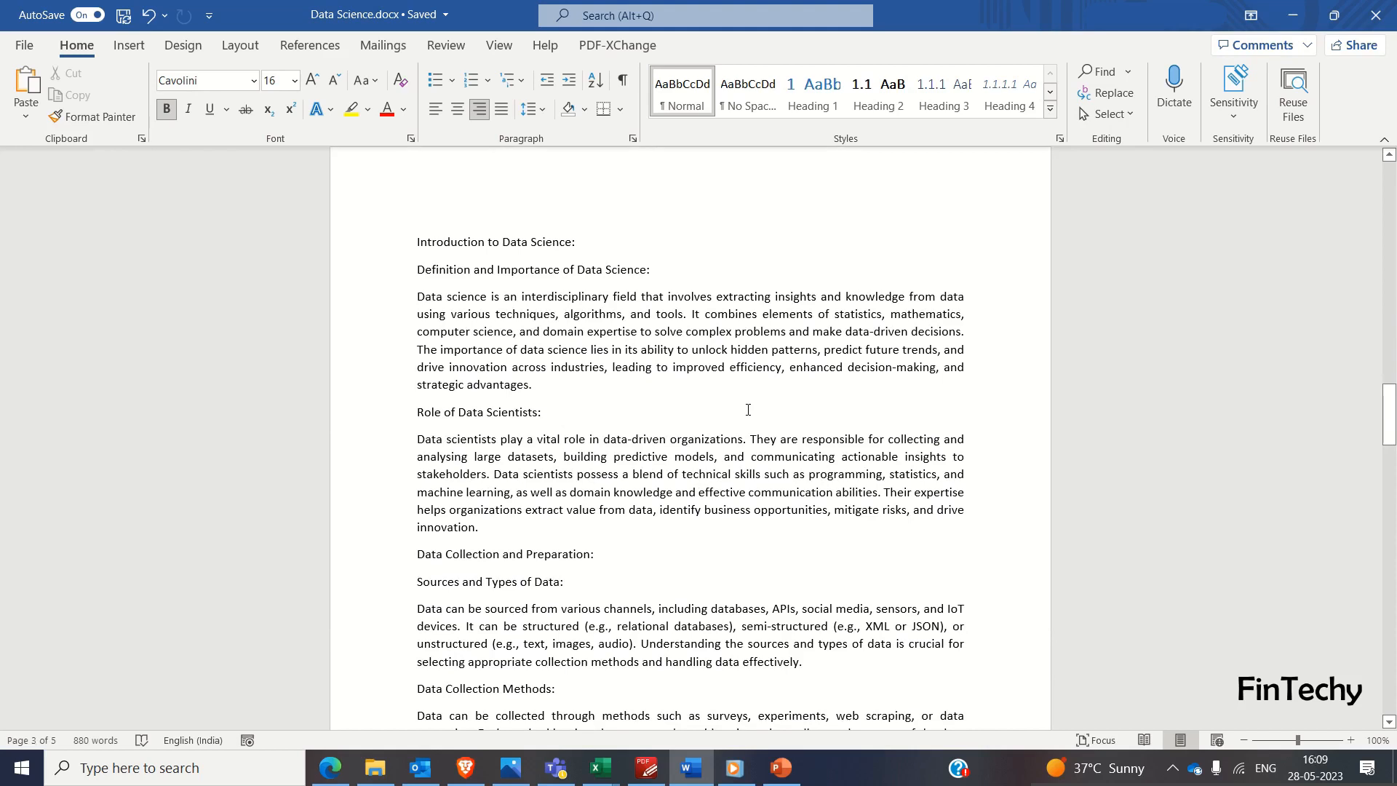
scroll(748, 410, down, 1)
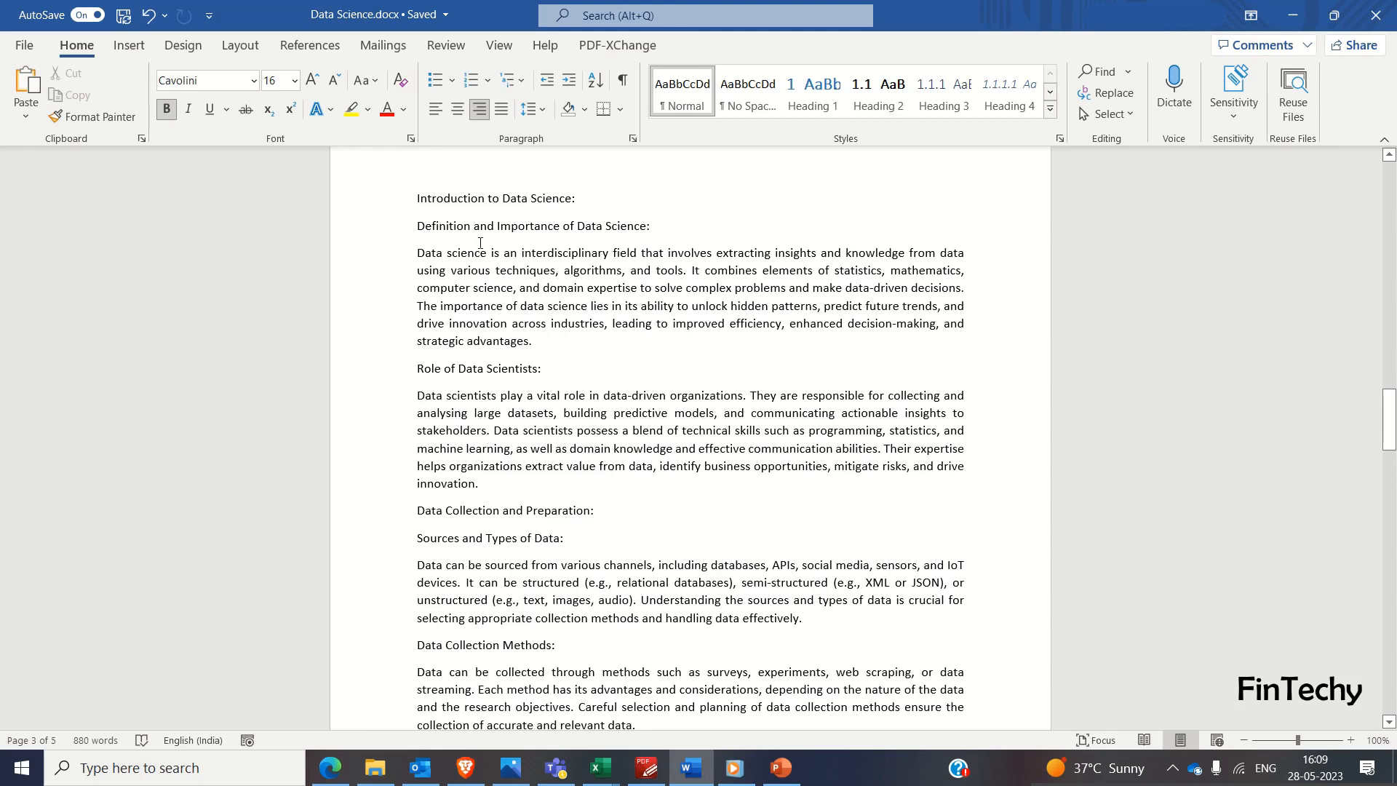
drag(586, 195, 415, 198)
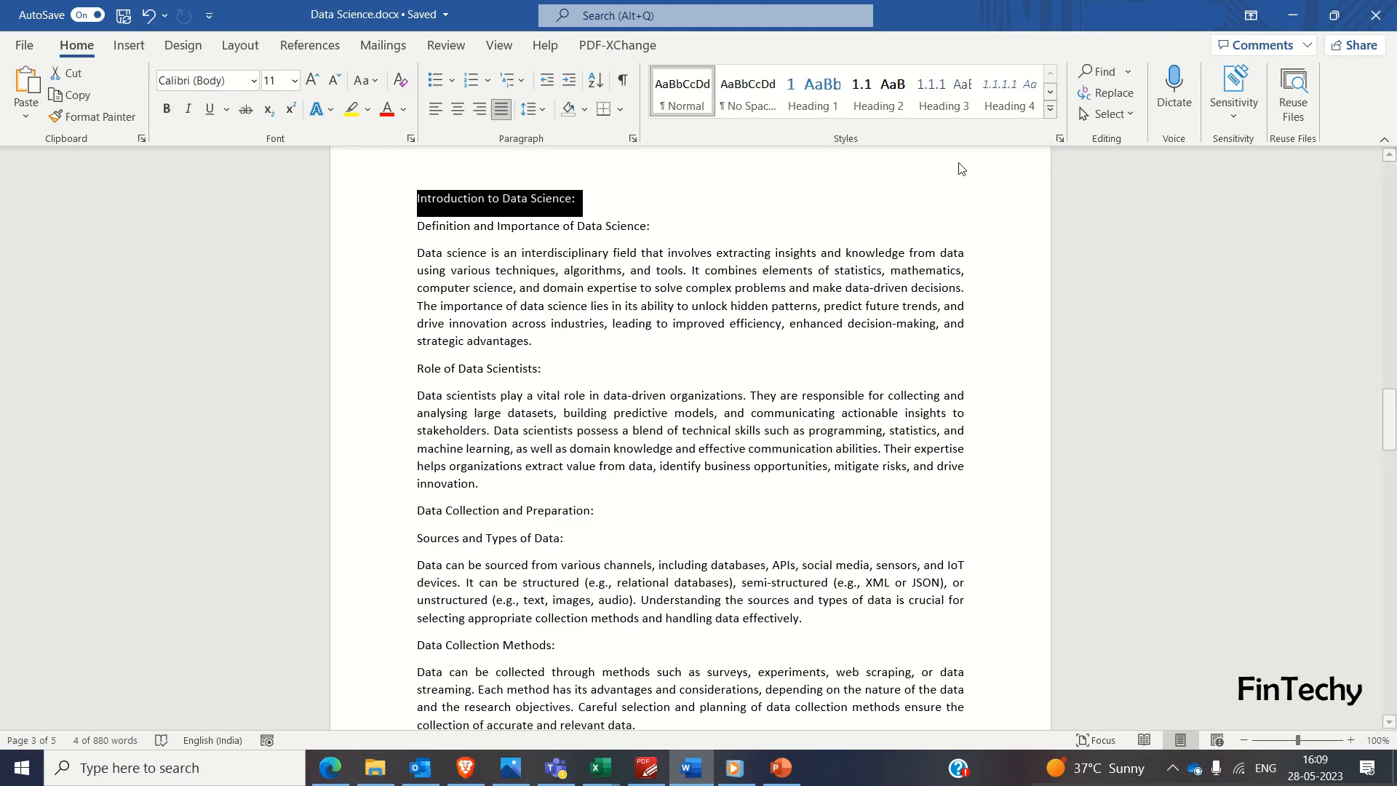
click(1051, 113)
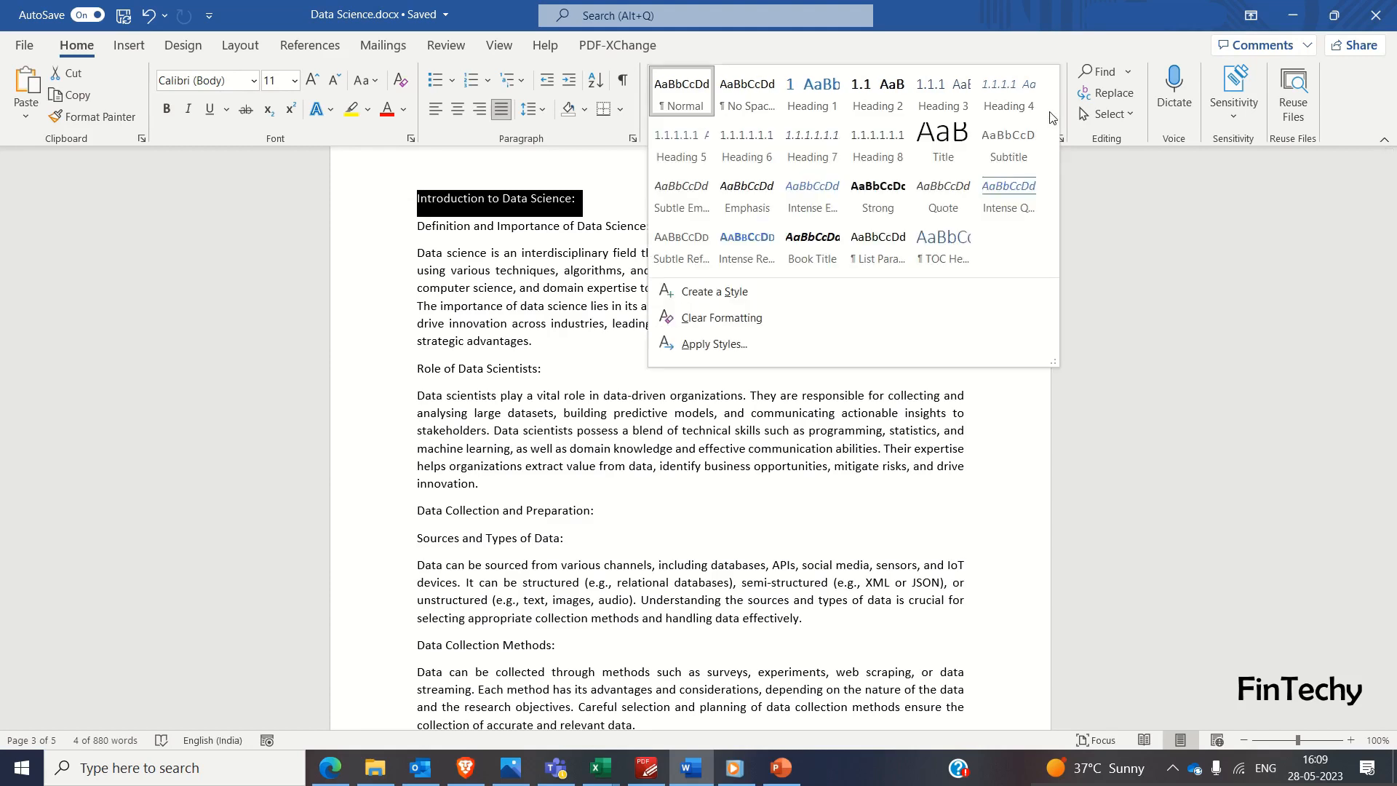
click(807, 99)
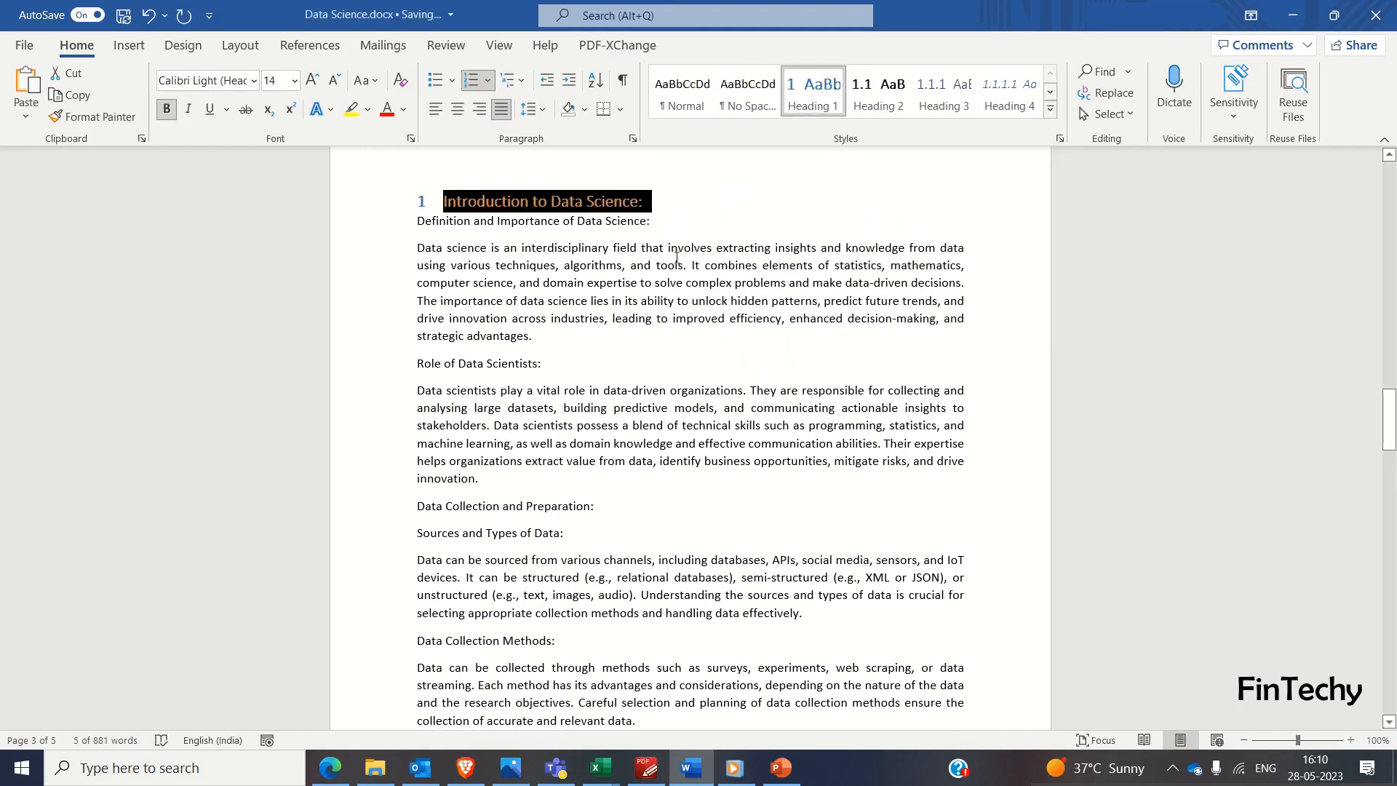
Step: Apply the Heading 2 style to the "Definition and Importance of Data Science:" line
click(497, 248)
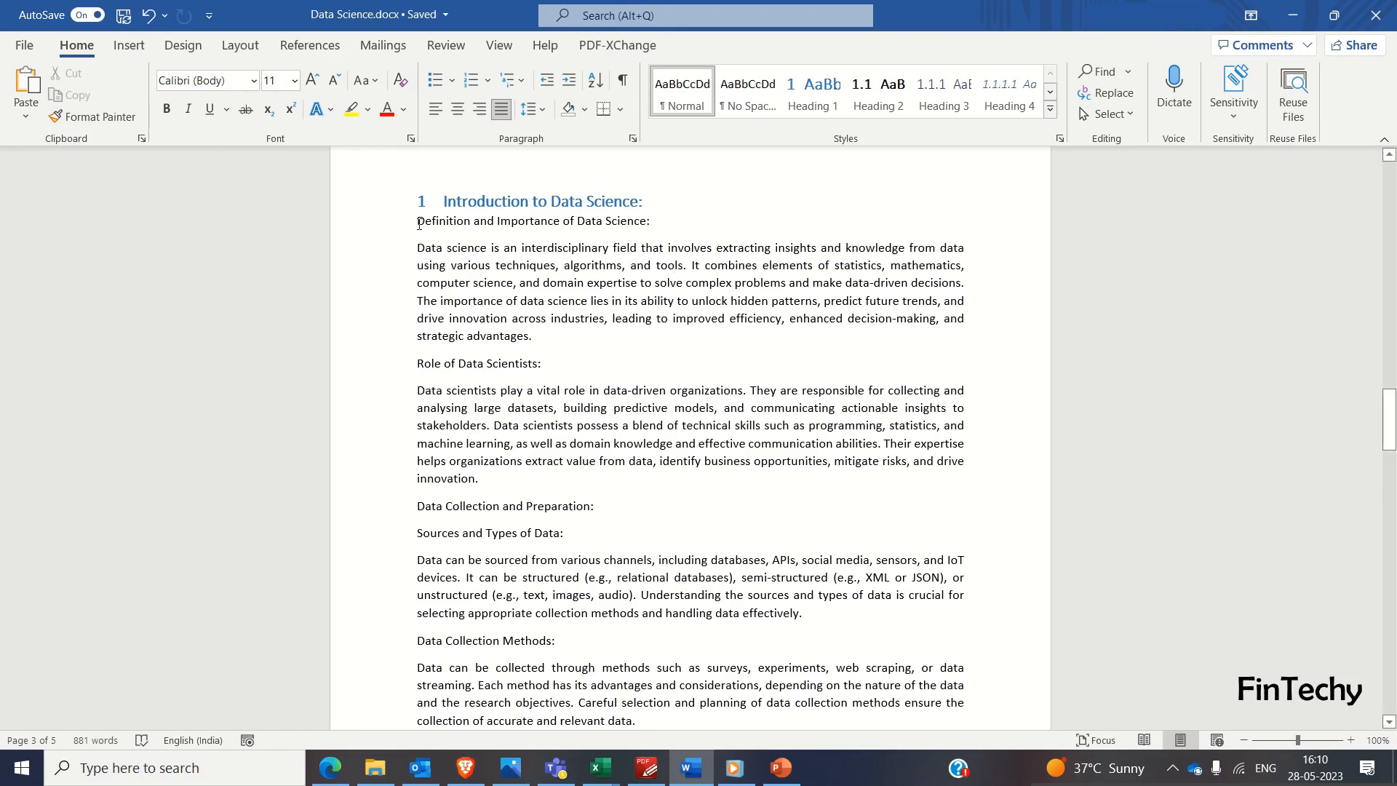
drag(419, 219, 699, 222)
click(882, 96)
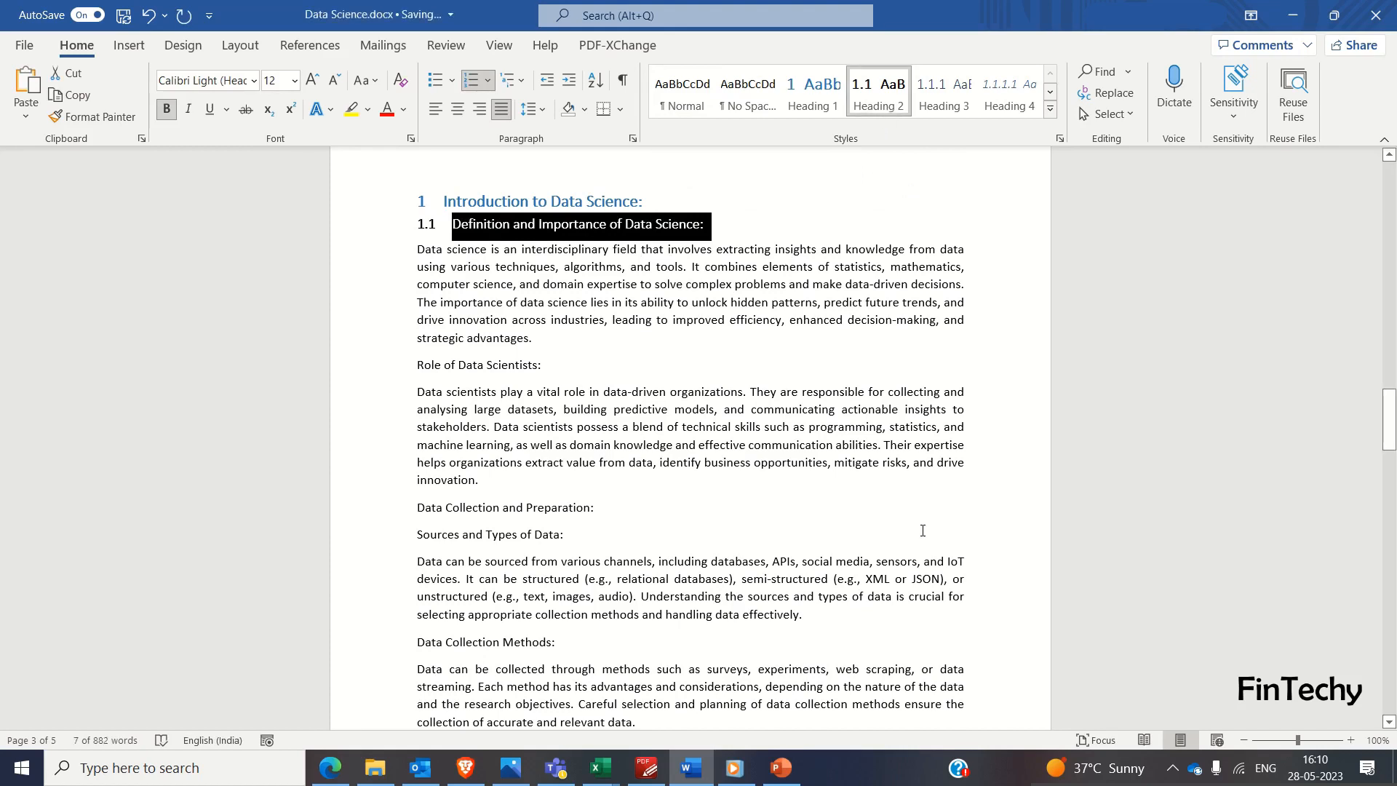
Step: Demote the "Definition and Importance of Data Science:" heading level by level down to heading level 8
key(ctrl+alt+3)
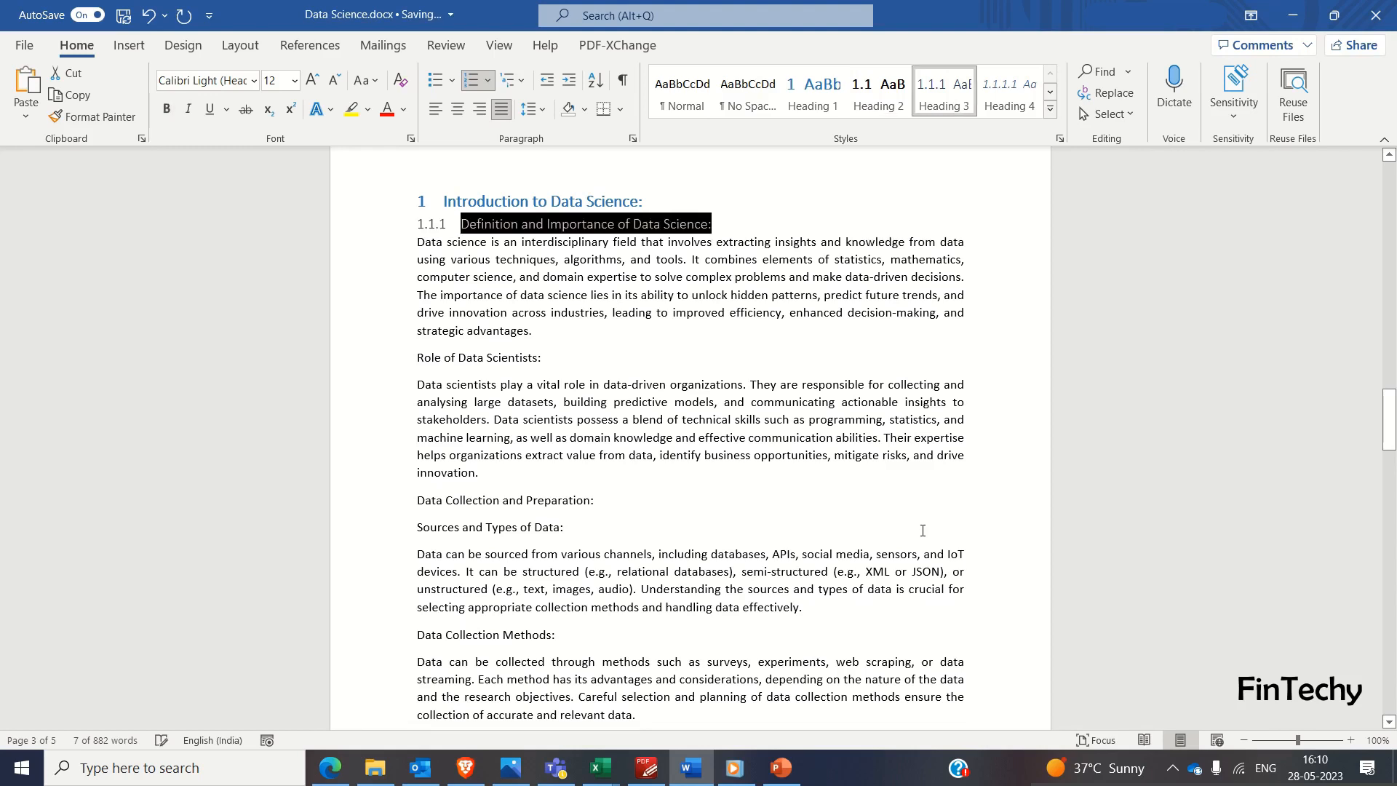
key(alt+shift+Right)
key(alt+shift+Right)
key(alt+shift+Right)
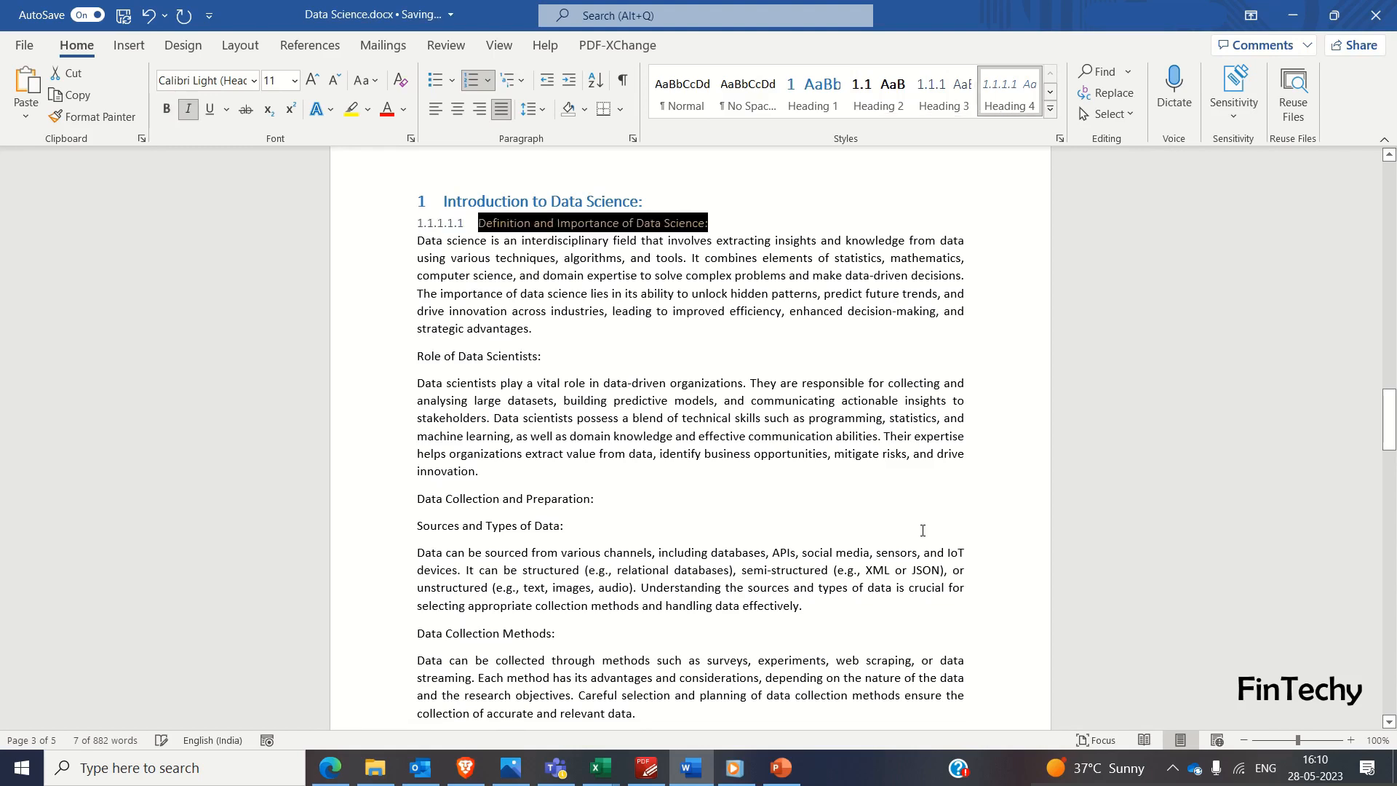
key(alt+shift+Right)
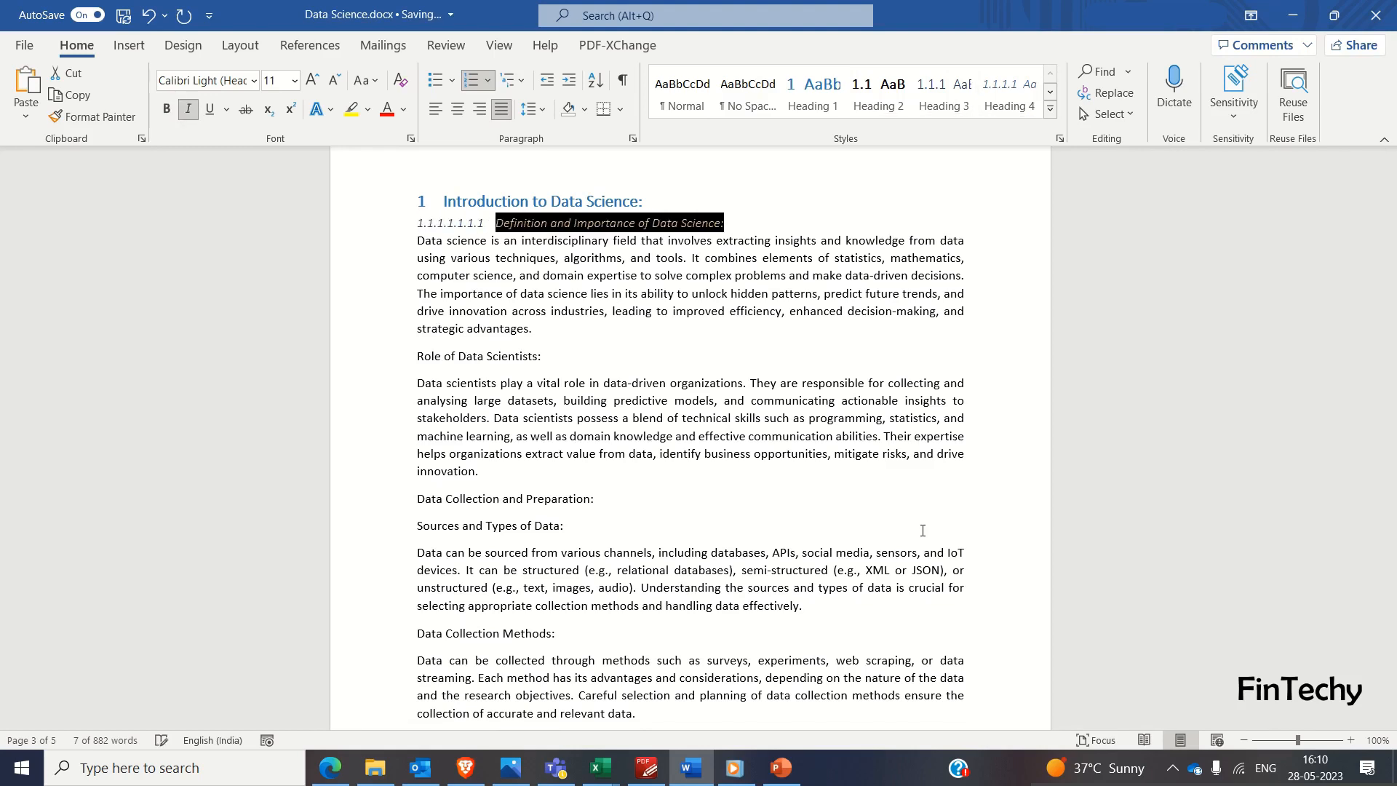
key(alt+shift+Right)
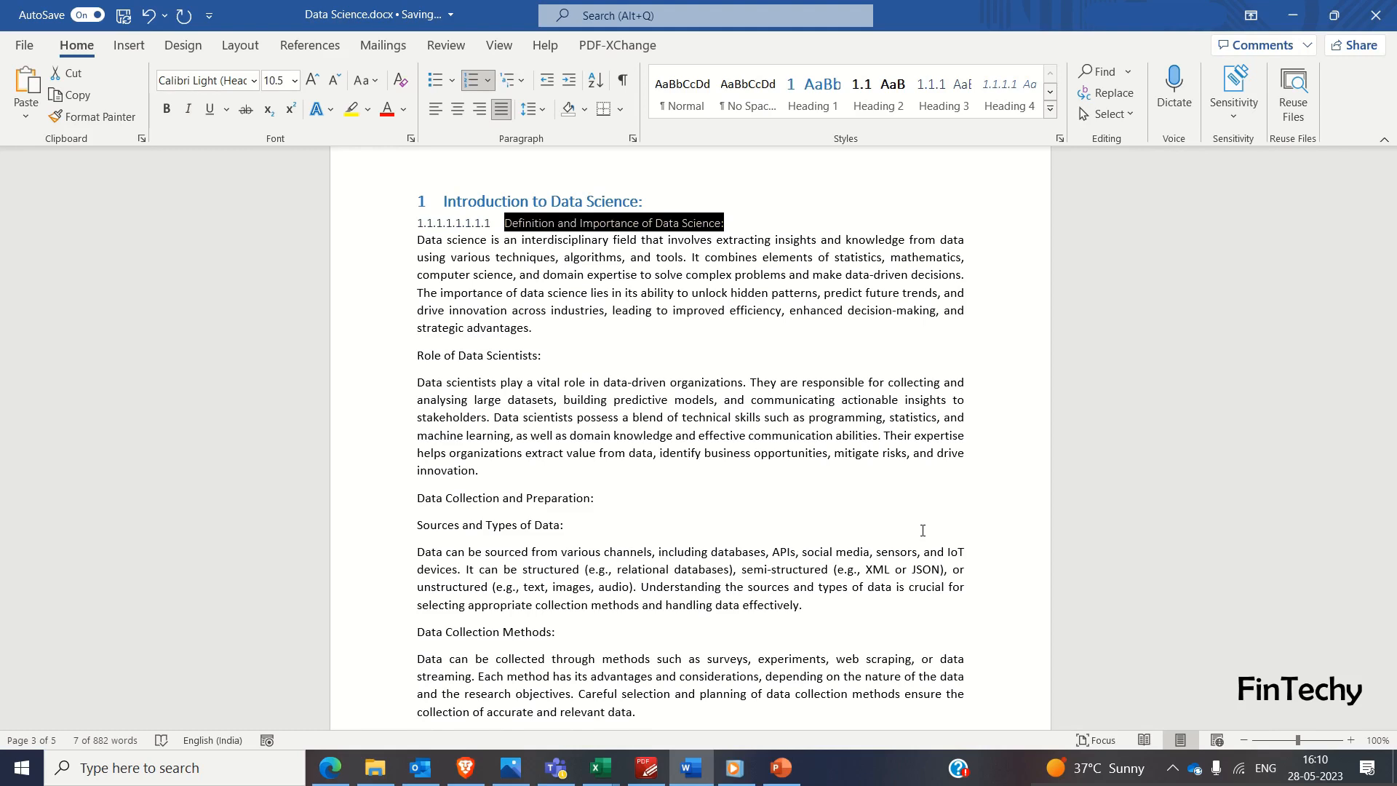
Step: Promote the "Definition and Importance of Data Science:" heading level by level back up to Heading 2
key(shift+Tab)
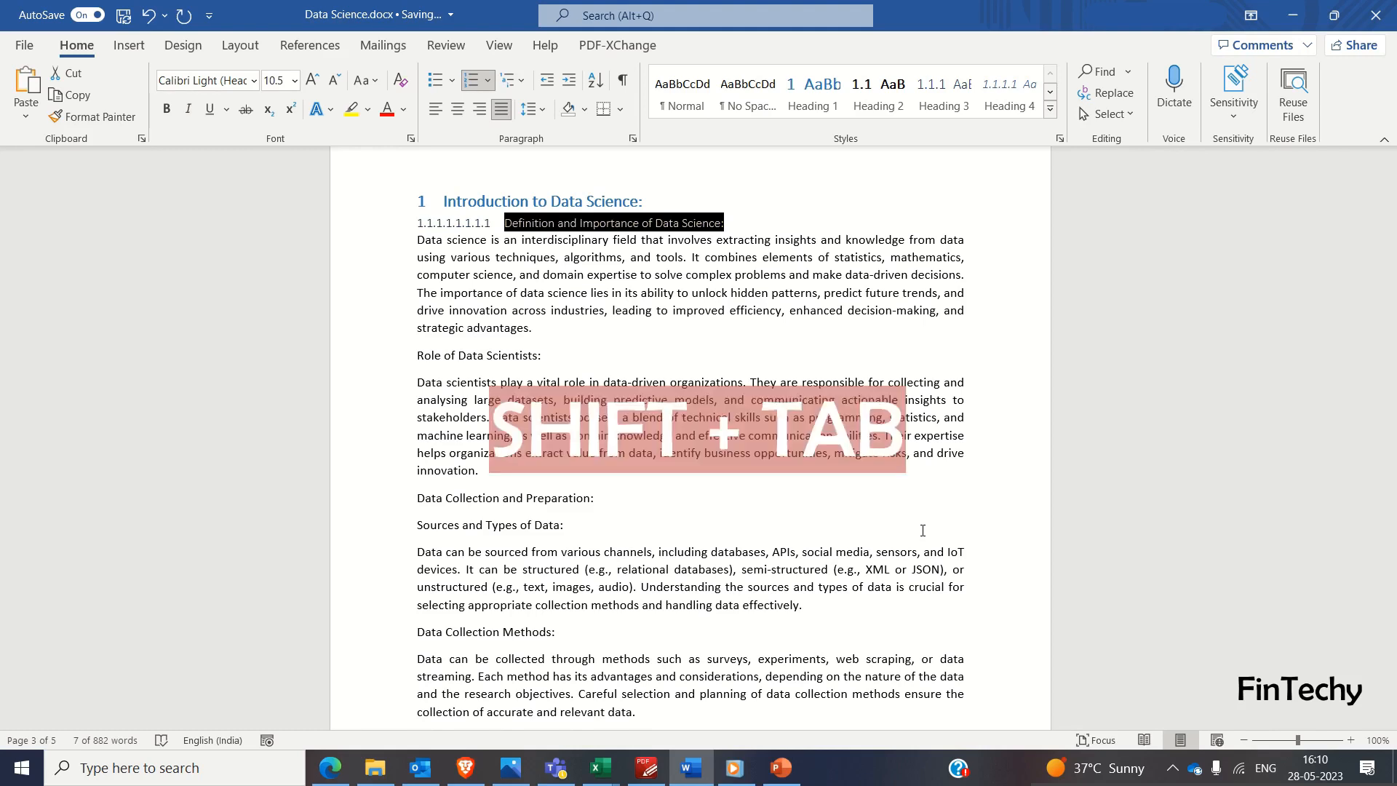
key(shift+Tab)
key(shift+Tab)
key(shift+Tab)
key(shift+Tab)
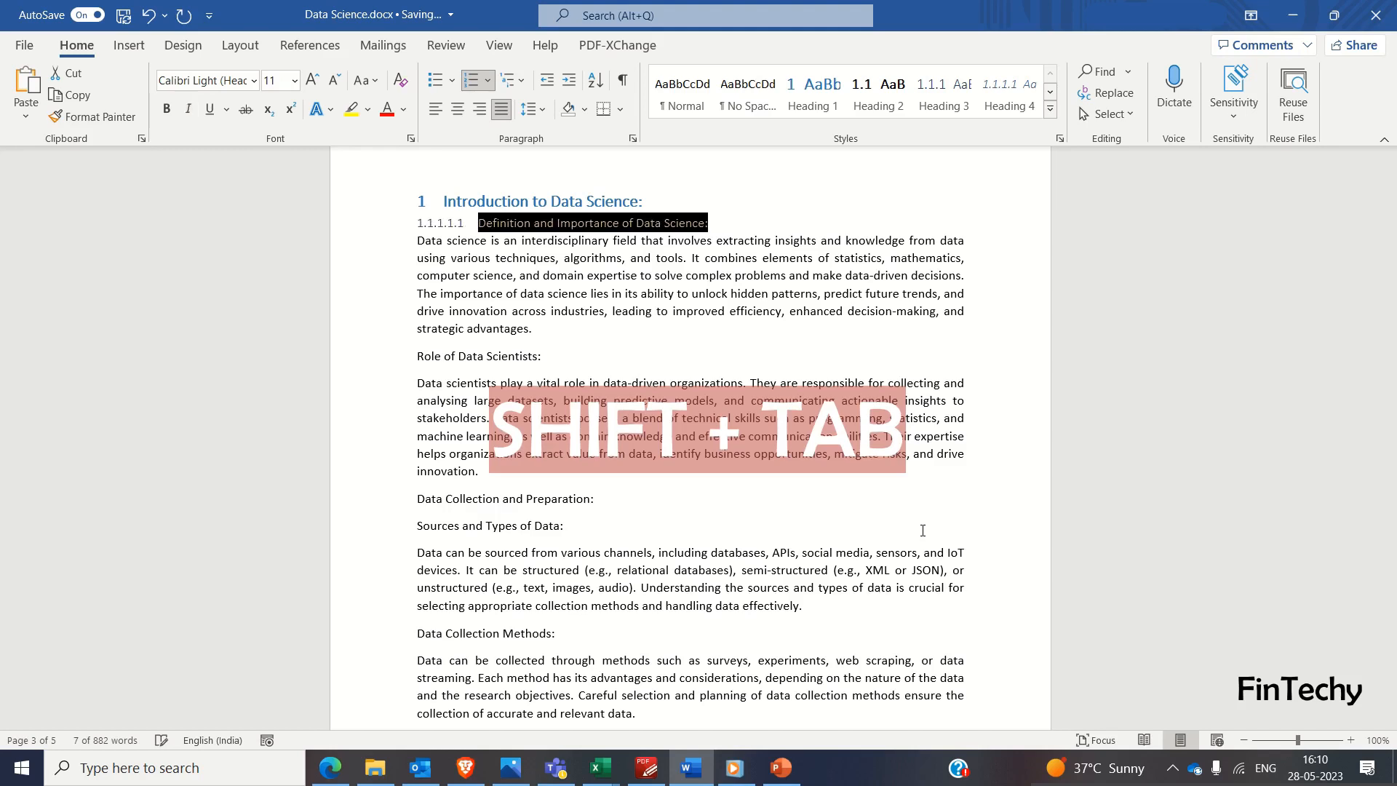
key(shift+Tab)
key(shift+Tab)
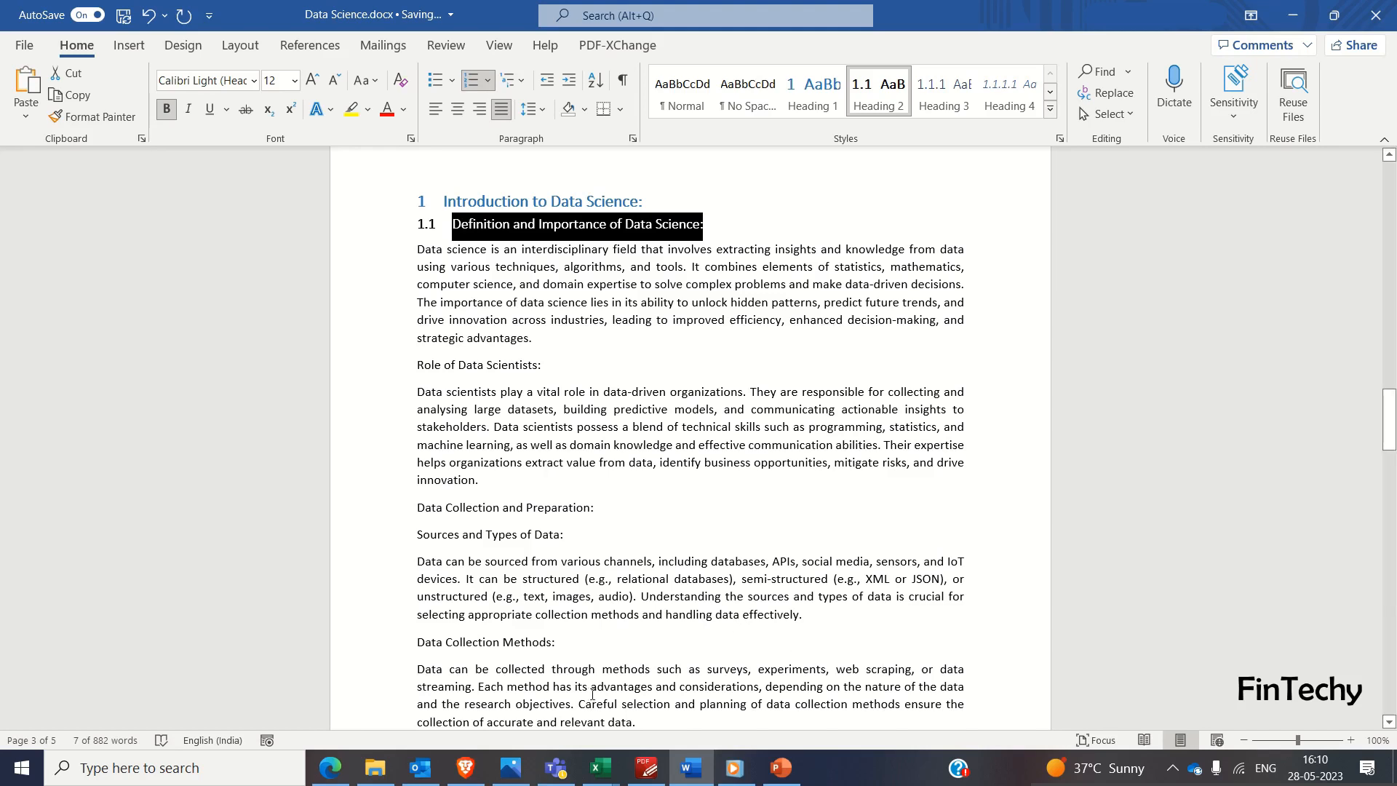
click(721, 344)
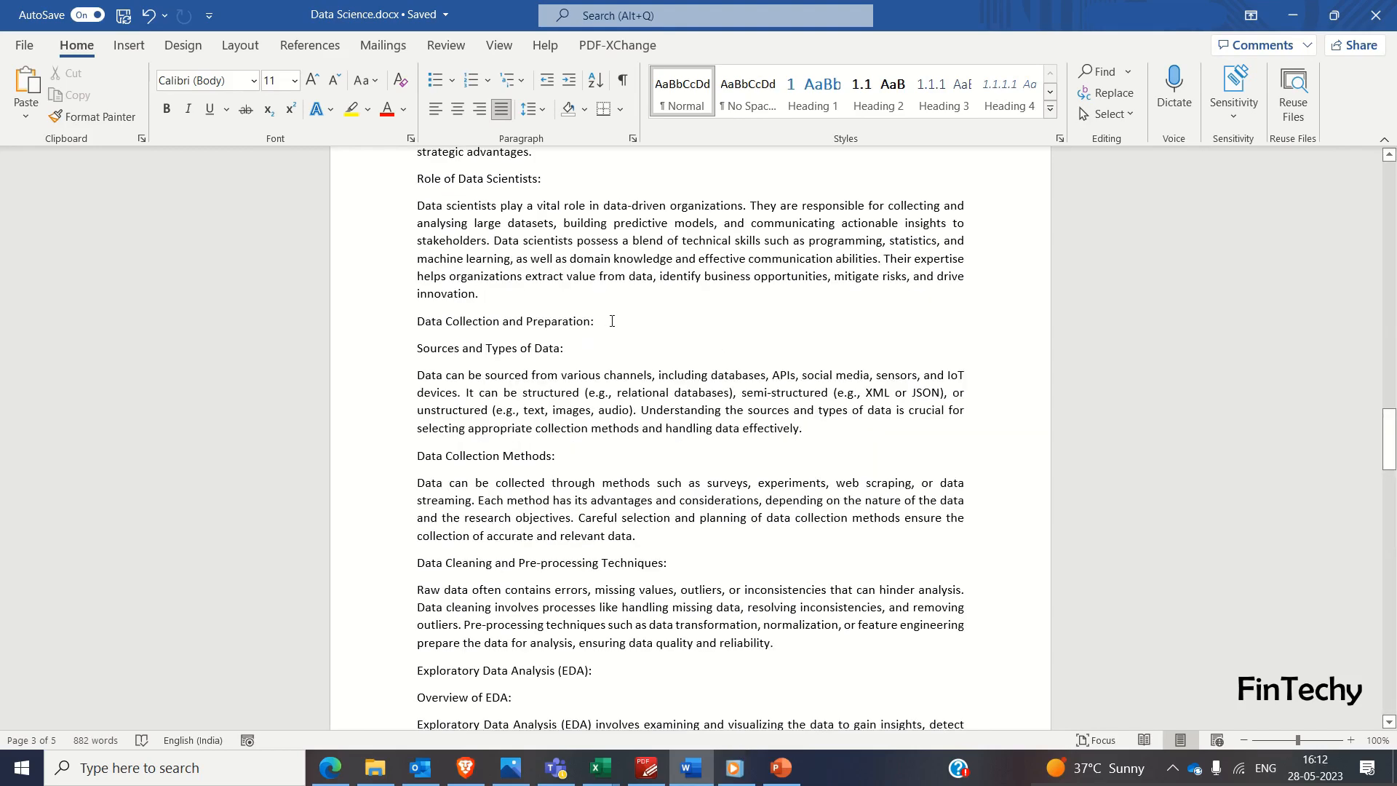
Step: Apply Heading 1 to the sections Data Collection and Preparation, Exploratory Data Analysis, Data Modelling and Machine Learning, and Ethical Considerations and Future Trends in Data Science
drag(608, 320, 415, 323)
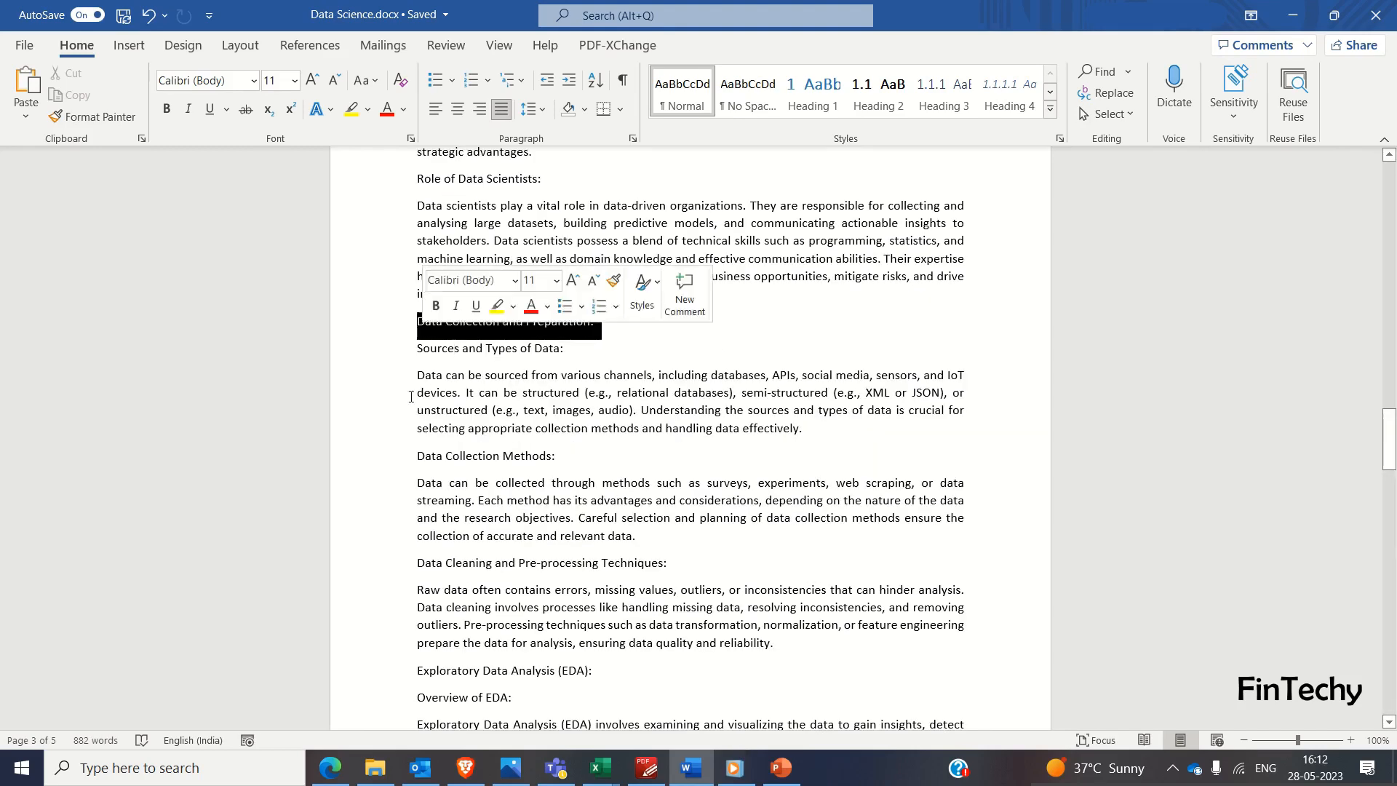
scroll(605, 409, down, 5)
drag(605, 409, 415, 409)
scroll(694, 553, down, 8)
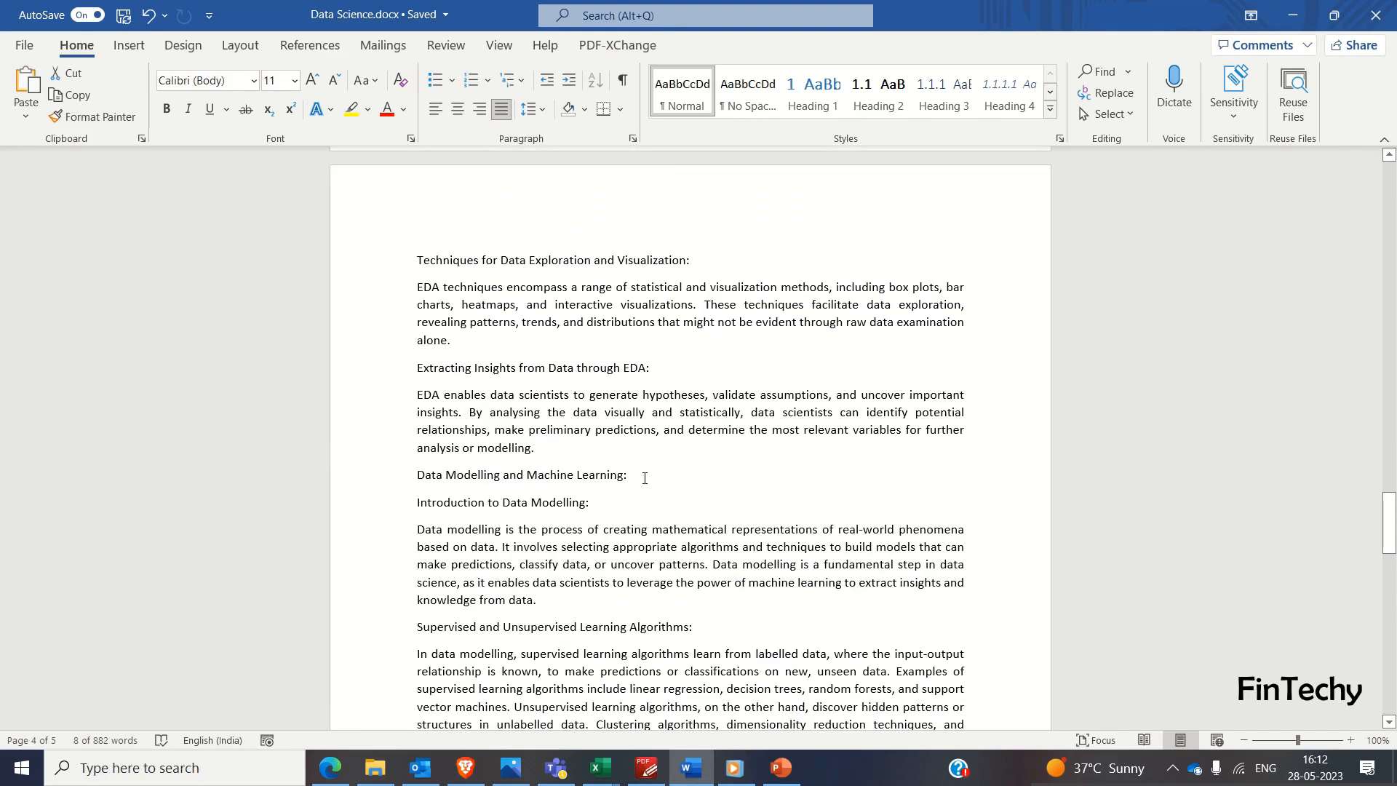
drag(645, 478, 415, 477)
scroll(724, 568, down, 7)
drag(733, 388, 416, 388)
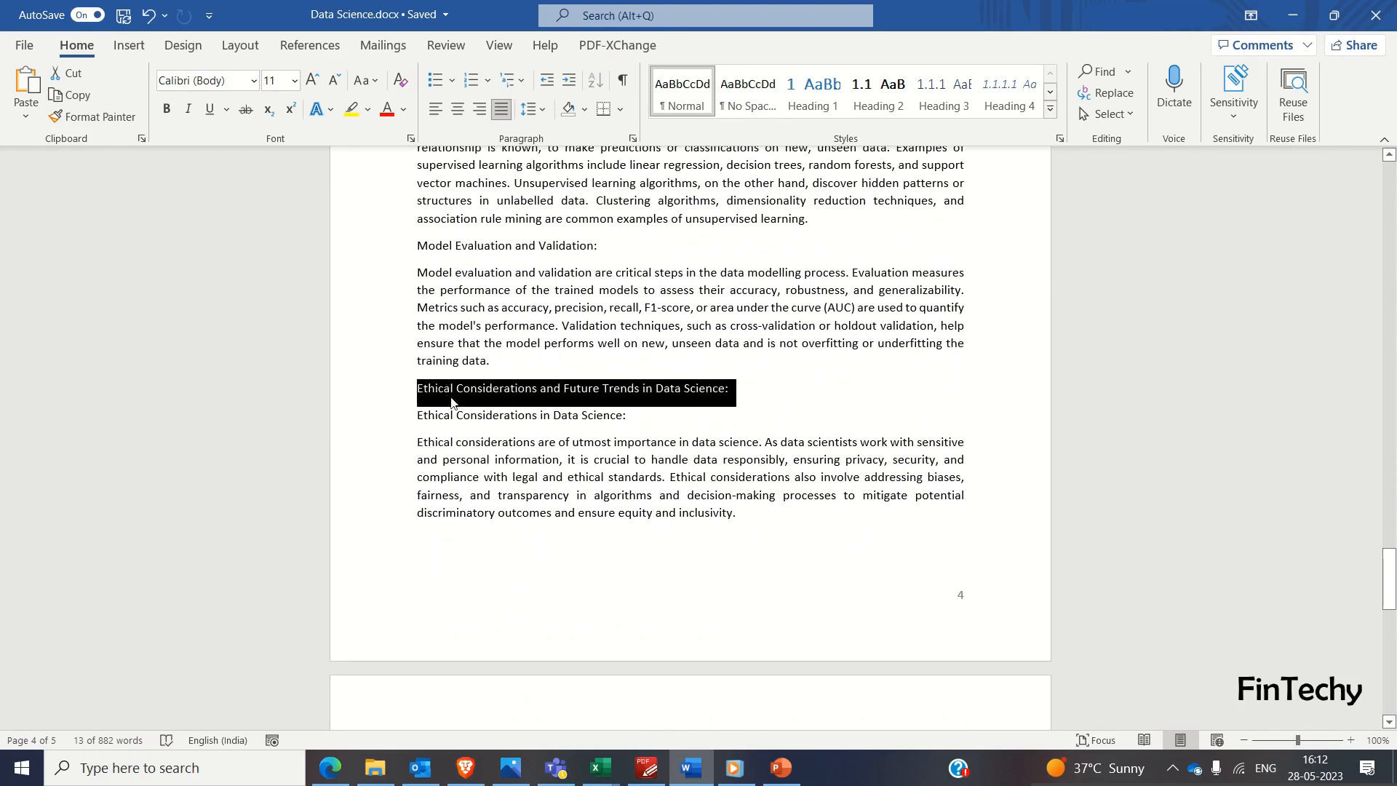
scroll(733, 437, down, 5)
scroll(775, 543, up, 20)
scroll(775, 544, down, 1)
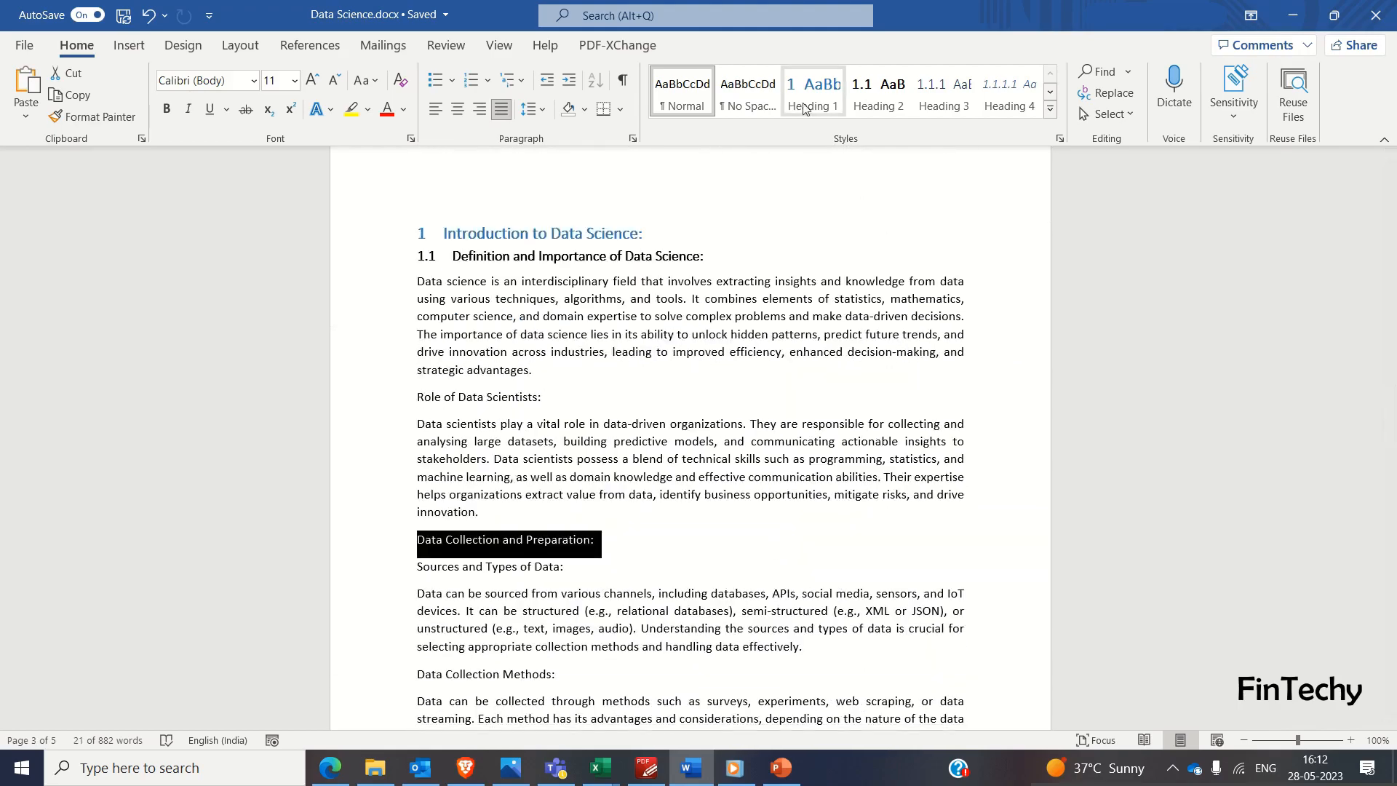
click(817, 106)
click(779, 552)
Step: Apply Heading 2 to the subheadings from Role of Data Scientists through Current and Future Trends in Data Science, except Model Evaluation and Validation
scroll(779, 553, down, 8)
scroll(779, 553, up, 18)
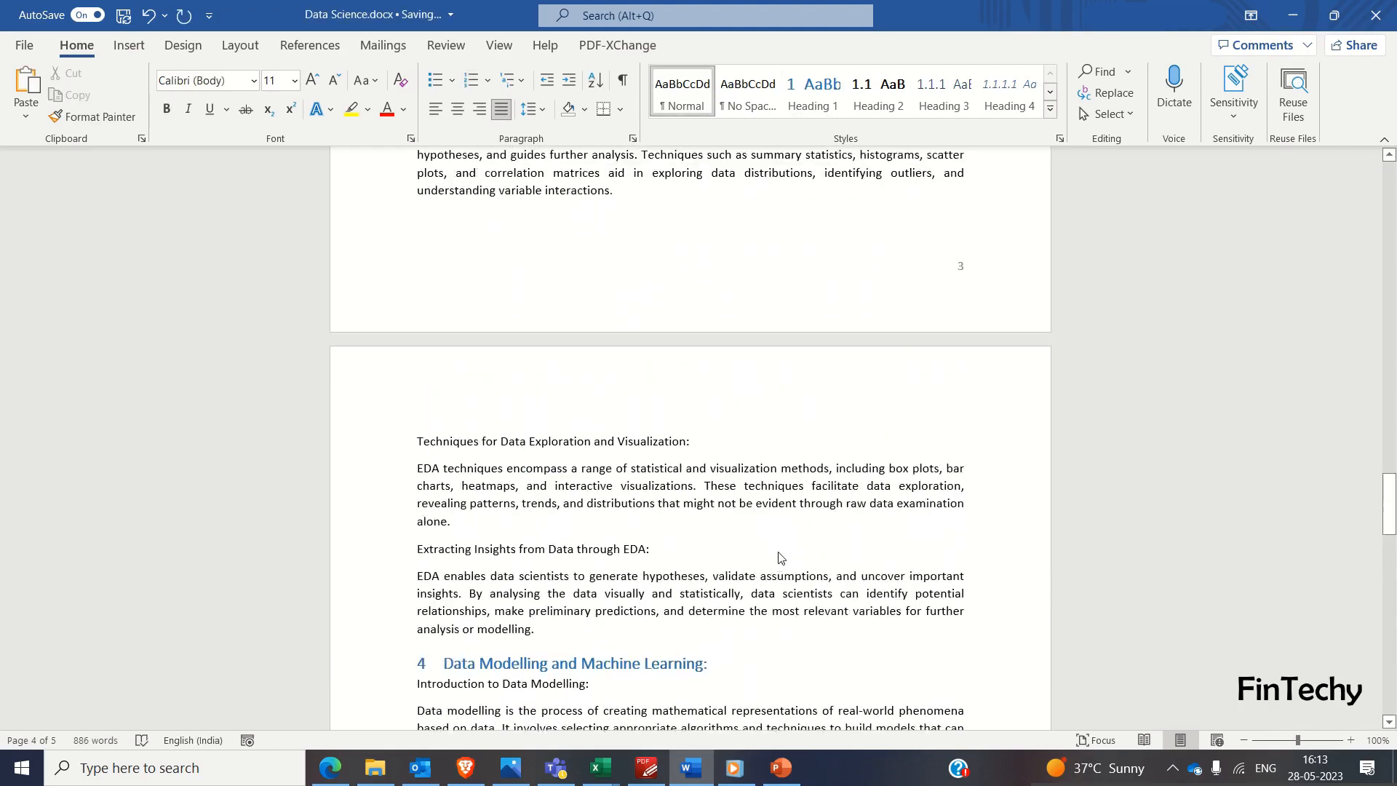
scroll(762, 551, down, 1)
drag(550, 434, 420, 434)
scroll(721, 499, down, 2)
scroll(720, 498, down, 1)
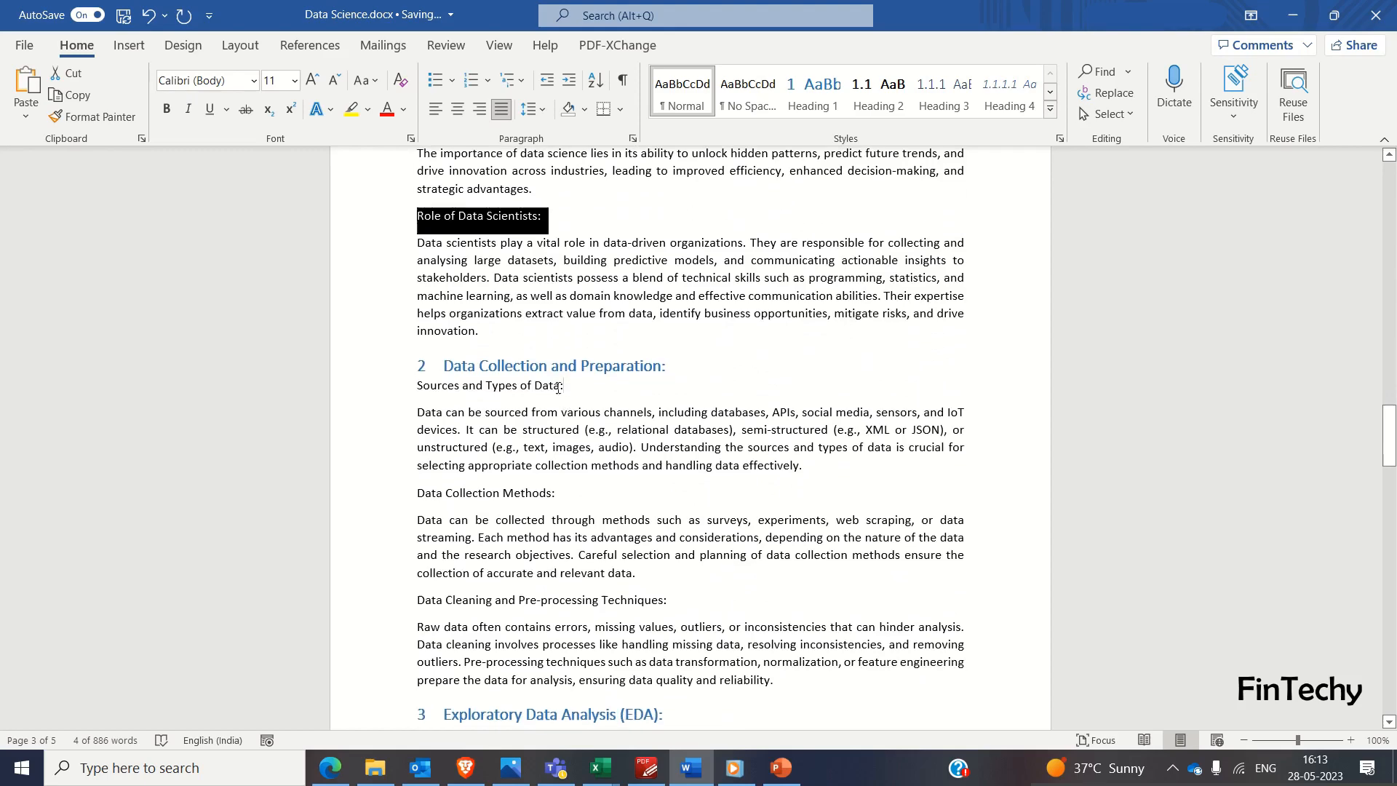
drag(571, 385, 417, 386)
drag(563, 493, 417, 493)
drag(667, 600, 417, 601)
scroll(417, 601, down, 10)
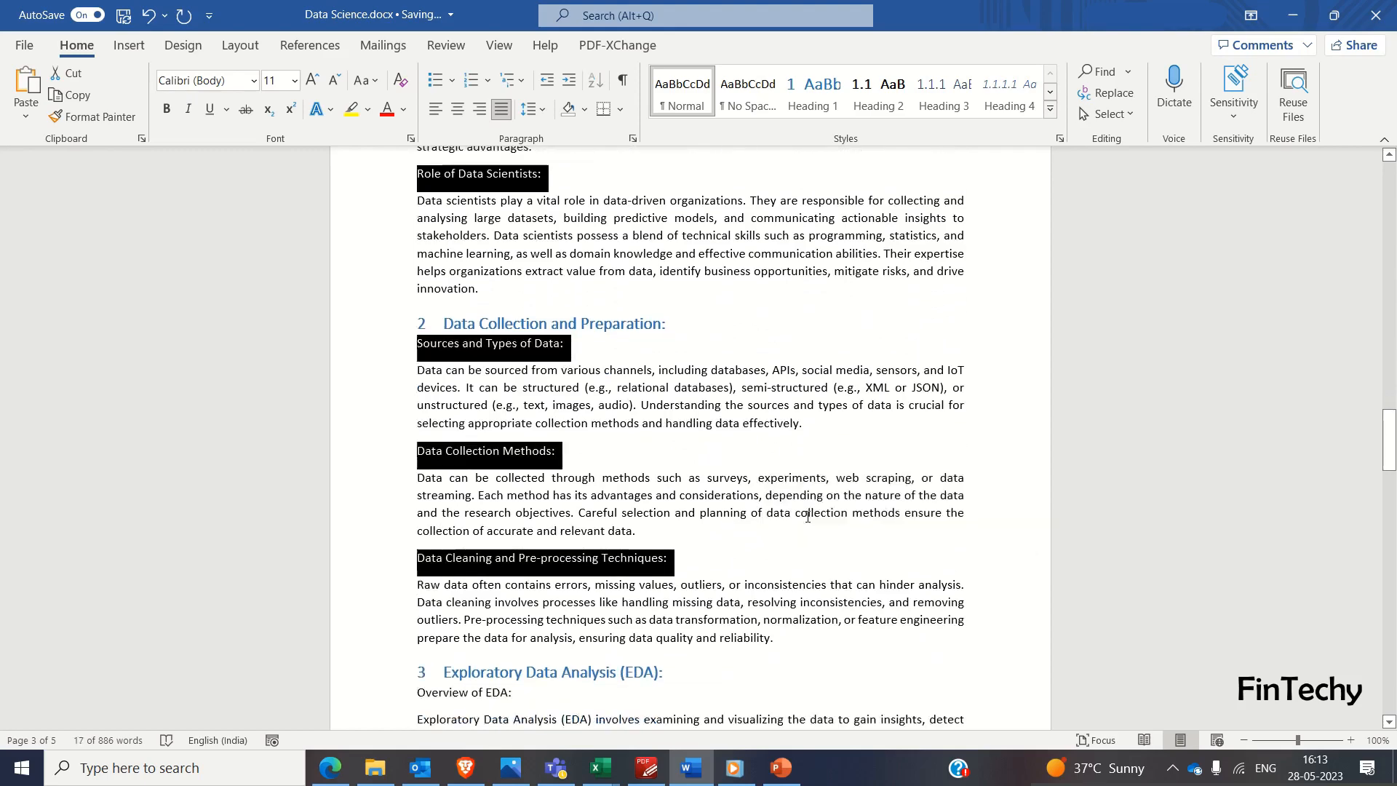
drag(519, 211, 417, 211)
drag(690, 560, 417, 560)
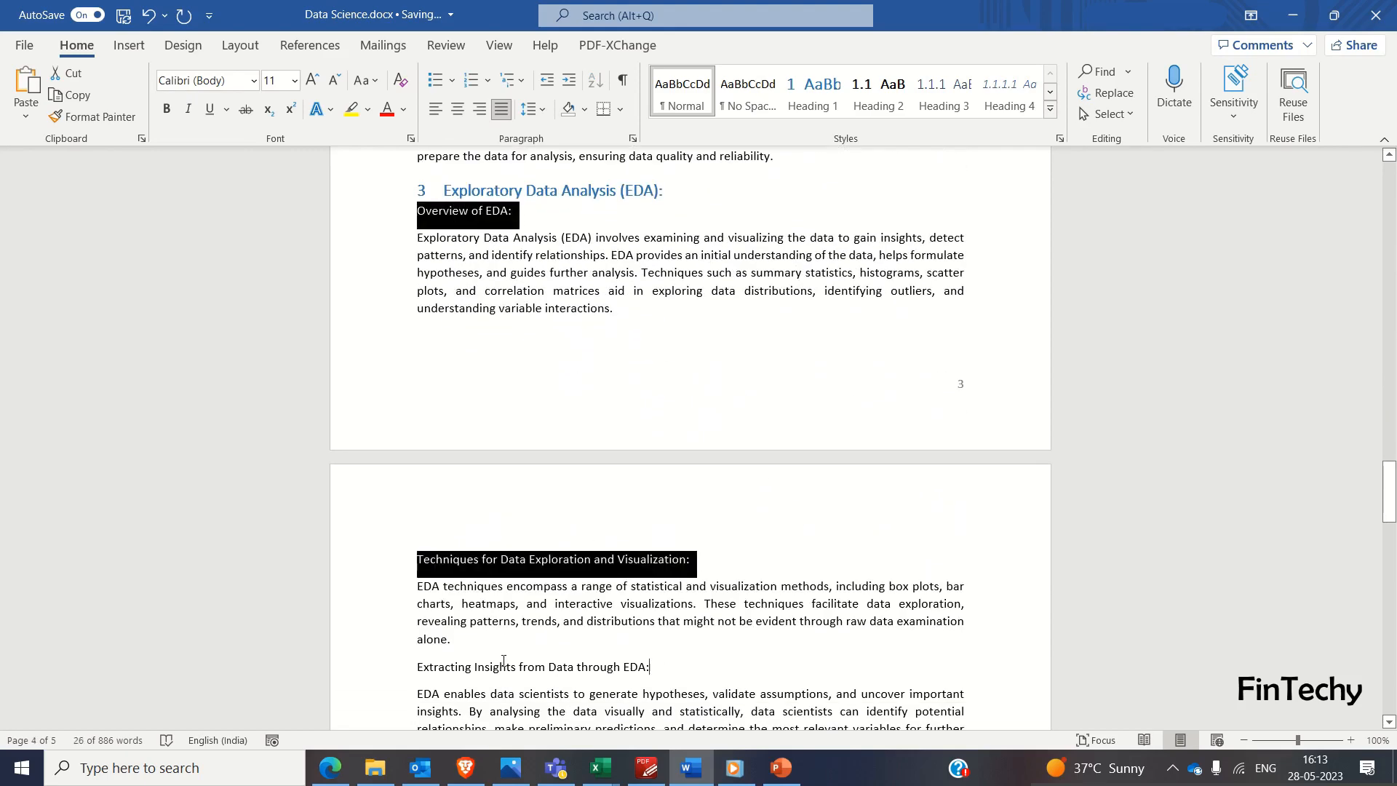
drag(657, 666, 436, 666)
scroll(437, 666, down, 4)
drag(596, 495, 468, 498)
drag(695, 620, 417, 620)
scroll(417, 621, down, 2)
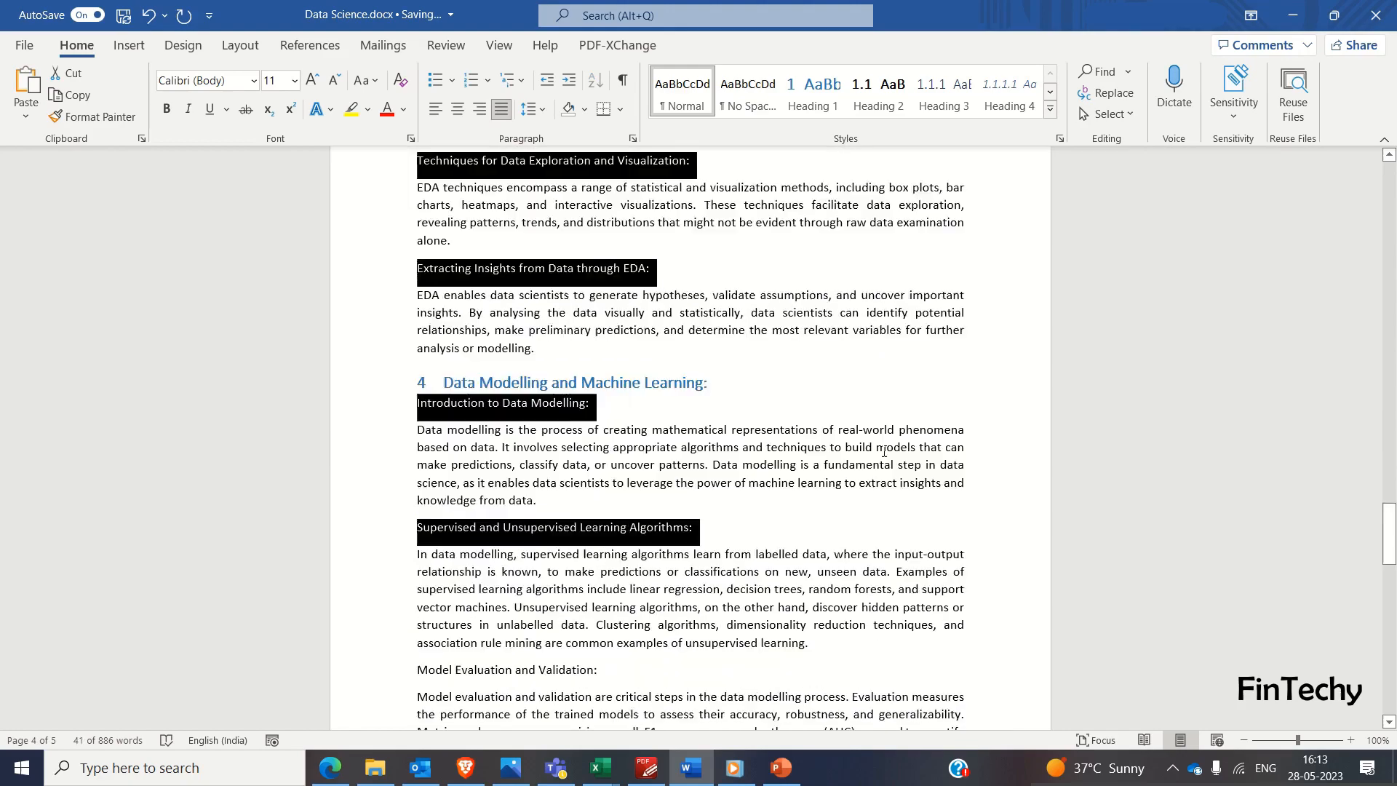
scroll(640, 406, down, 8)
drag(637, 413, 417, 413)
scroll(655, 462, down, 6)
drag(655, 461, 417, 458)
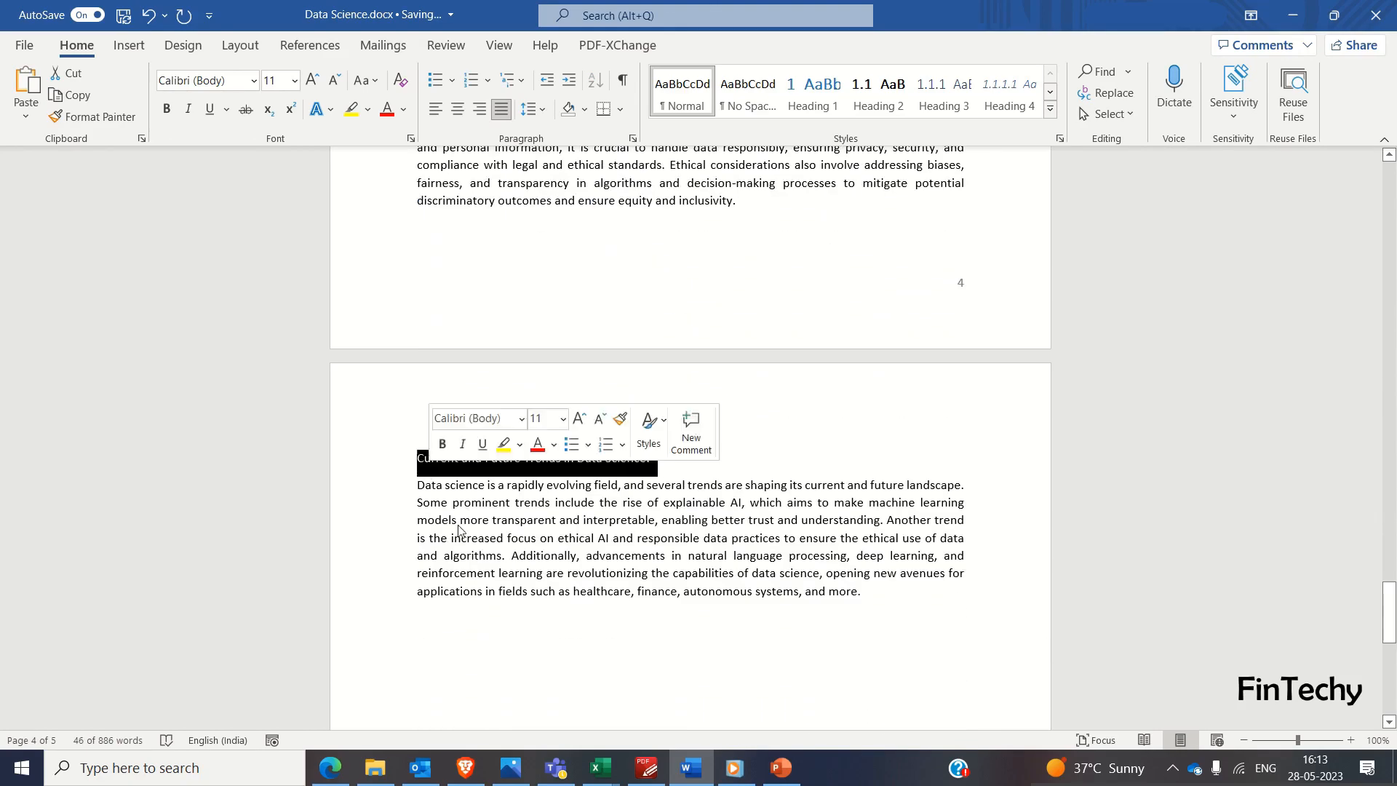
click(878, 95)
click(836, 602)
scroll(841, 606, up, 8)
scroll(841, 605, up, 15)
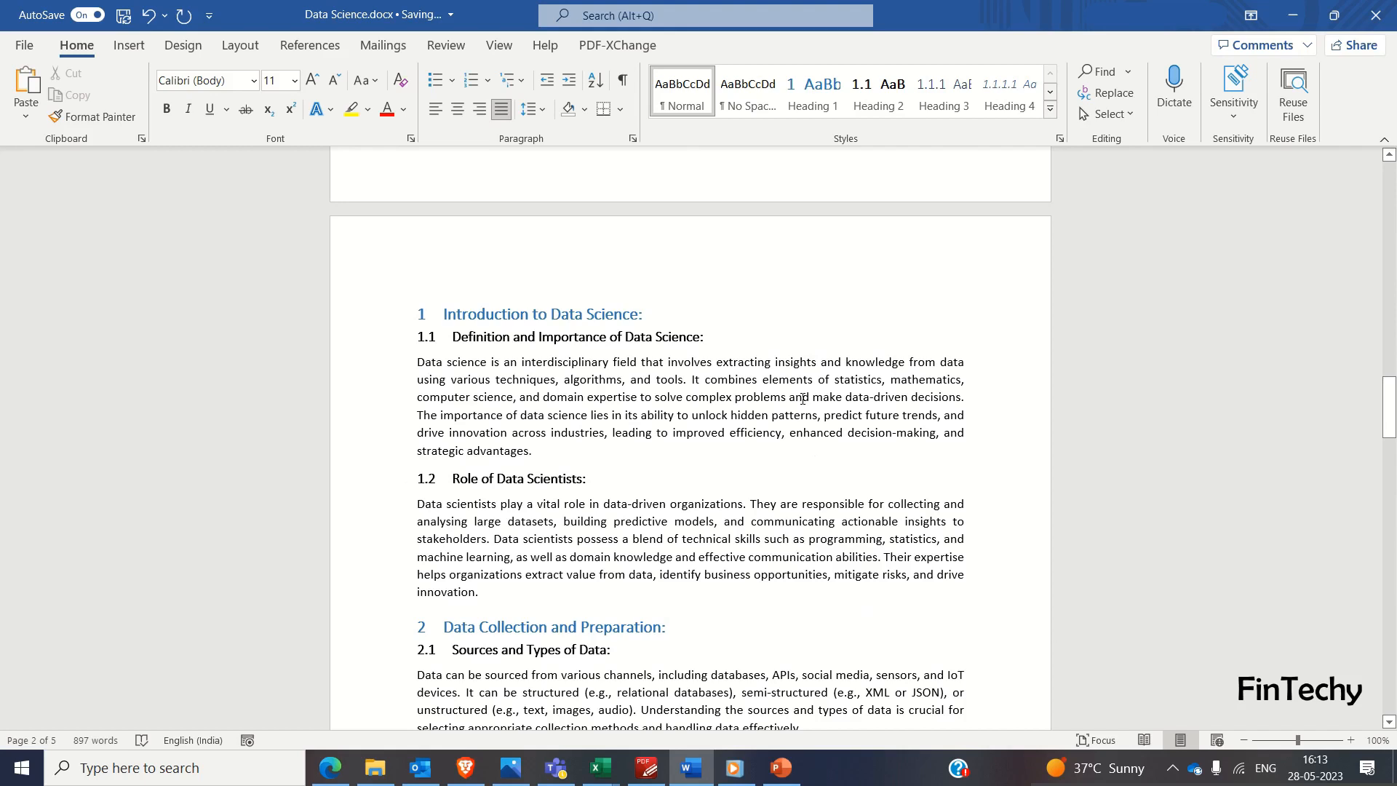
Step: Insert an Automatic Table 2 table of contents on the blank page after the cover page
scroll(737, 476, up, 10)
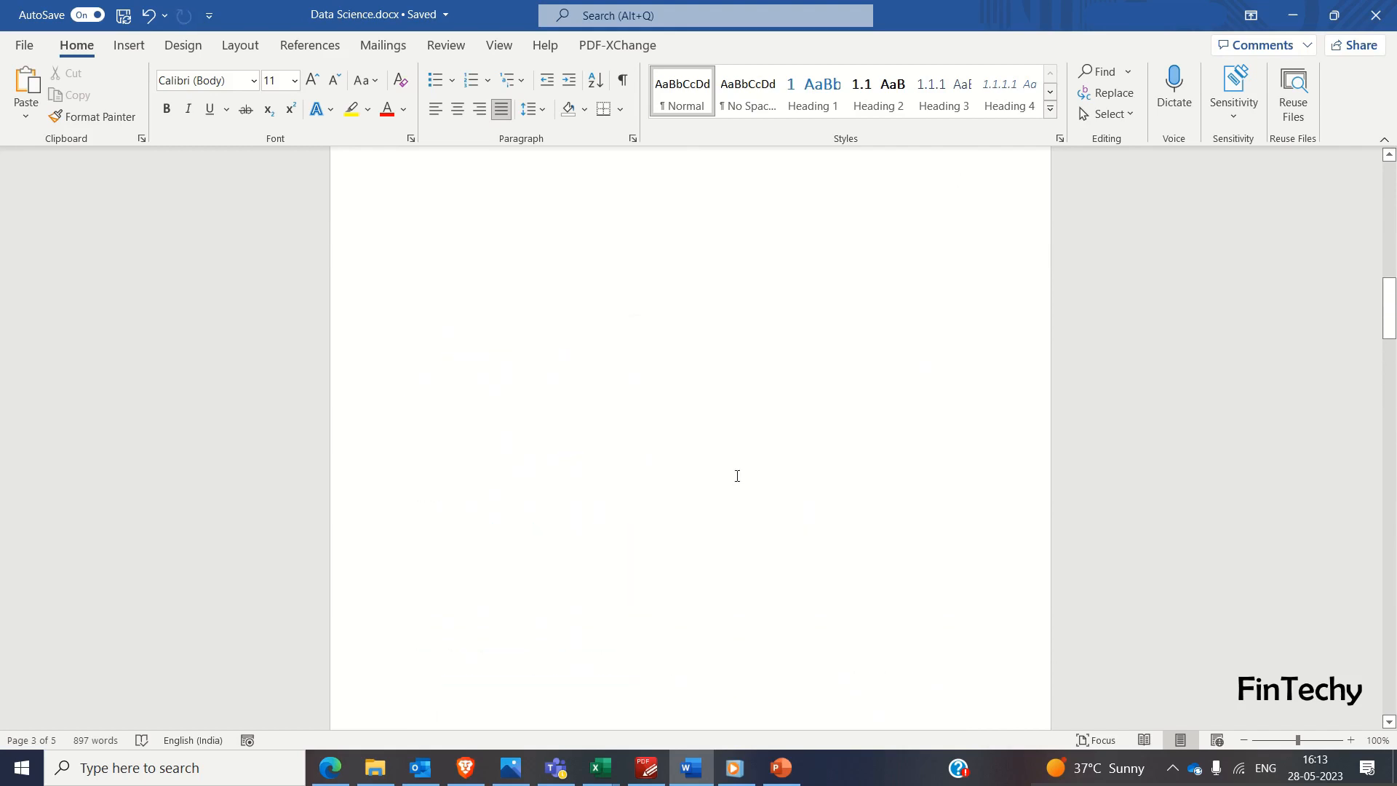
scroll(737, 476, up, 5)
scroll(737, 476, down, 3)
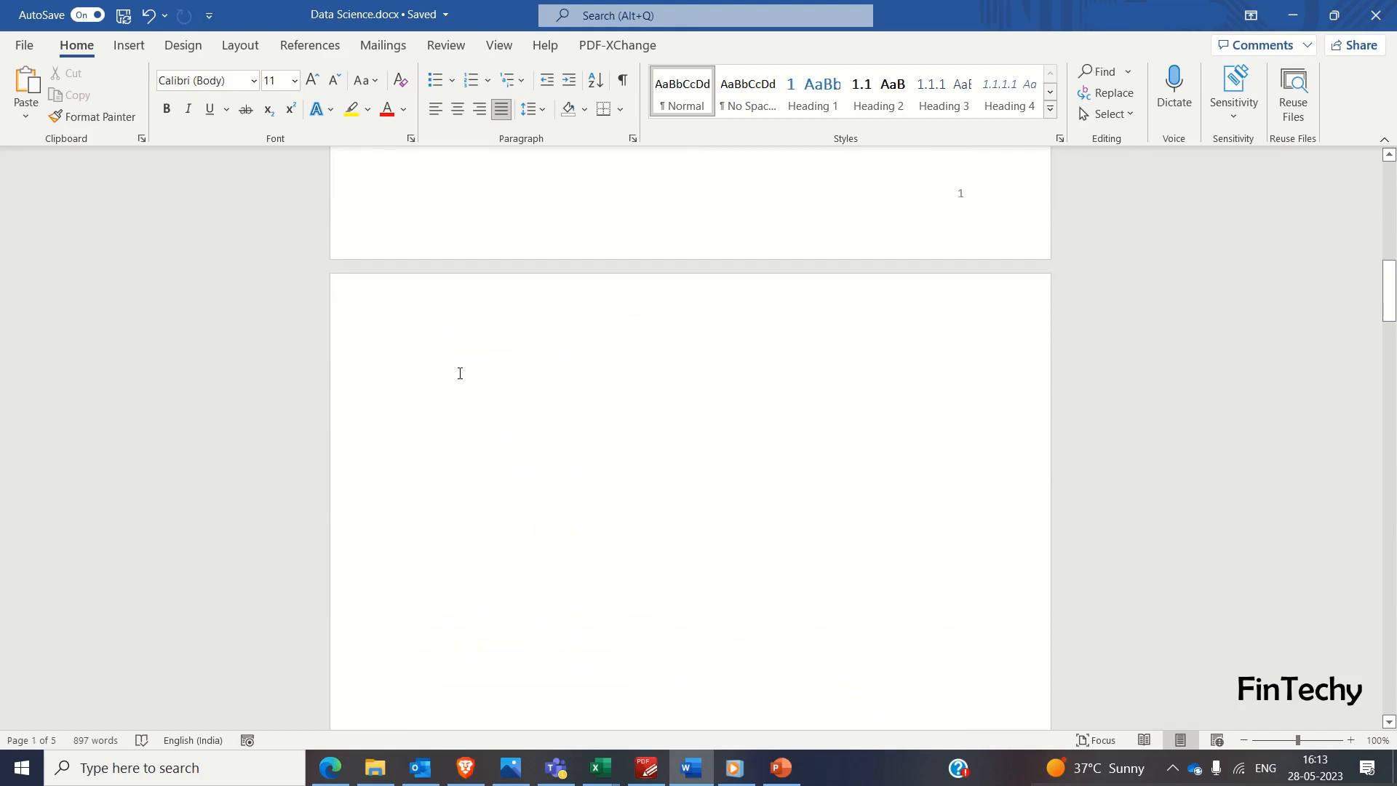
click(460, 373)
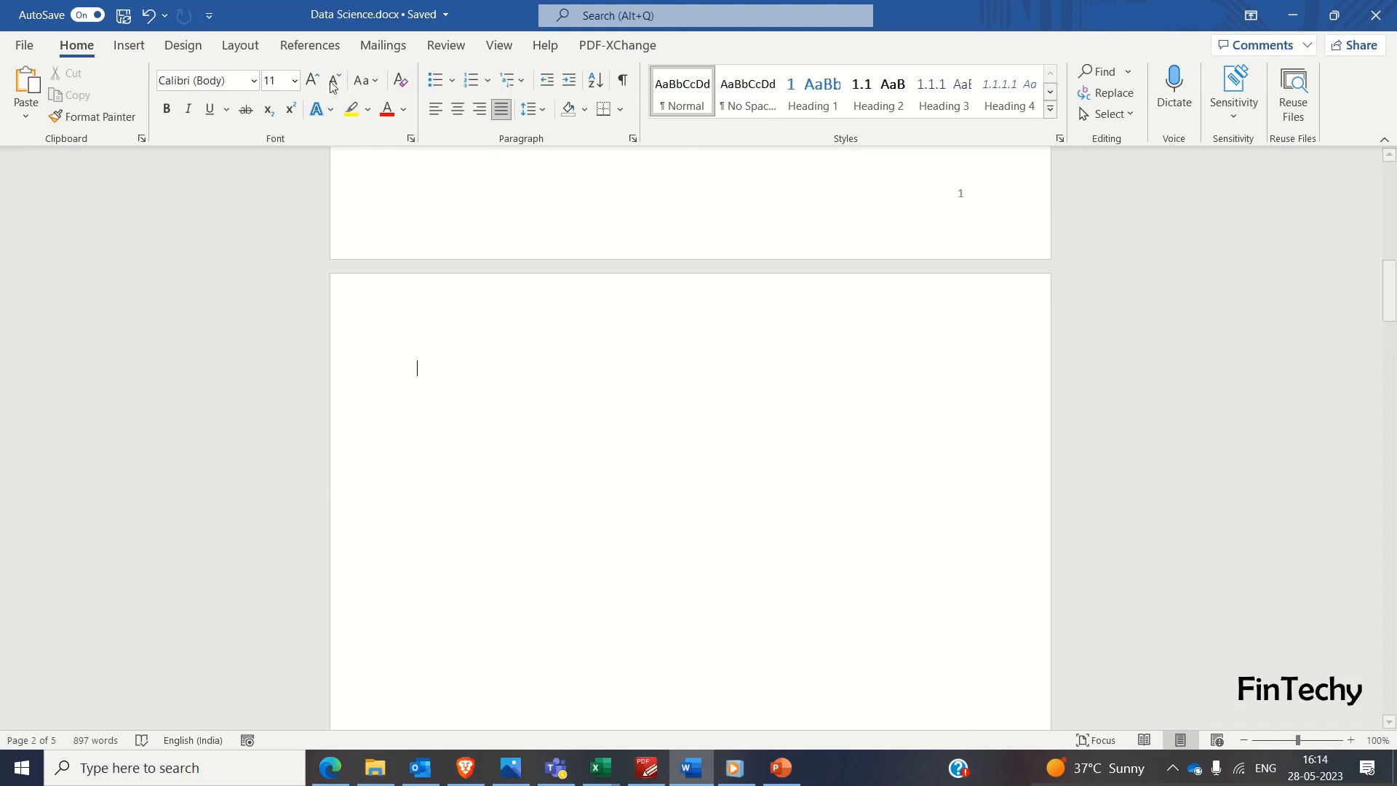
click(318, 49)
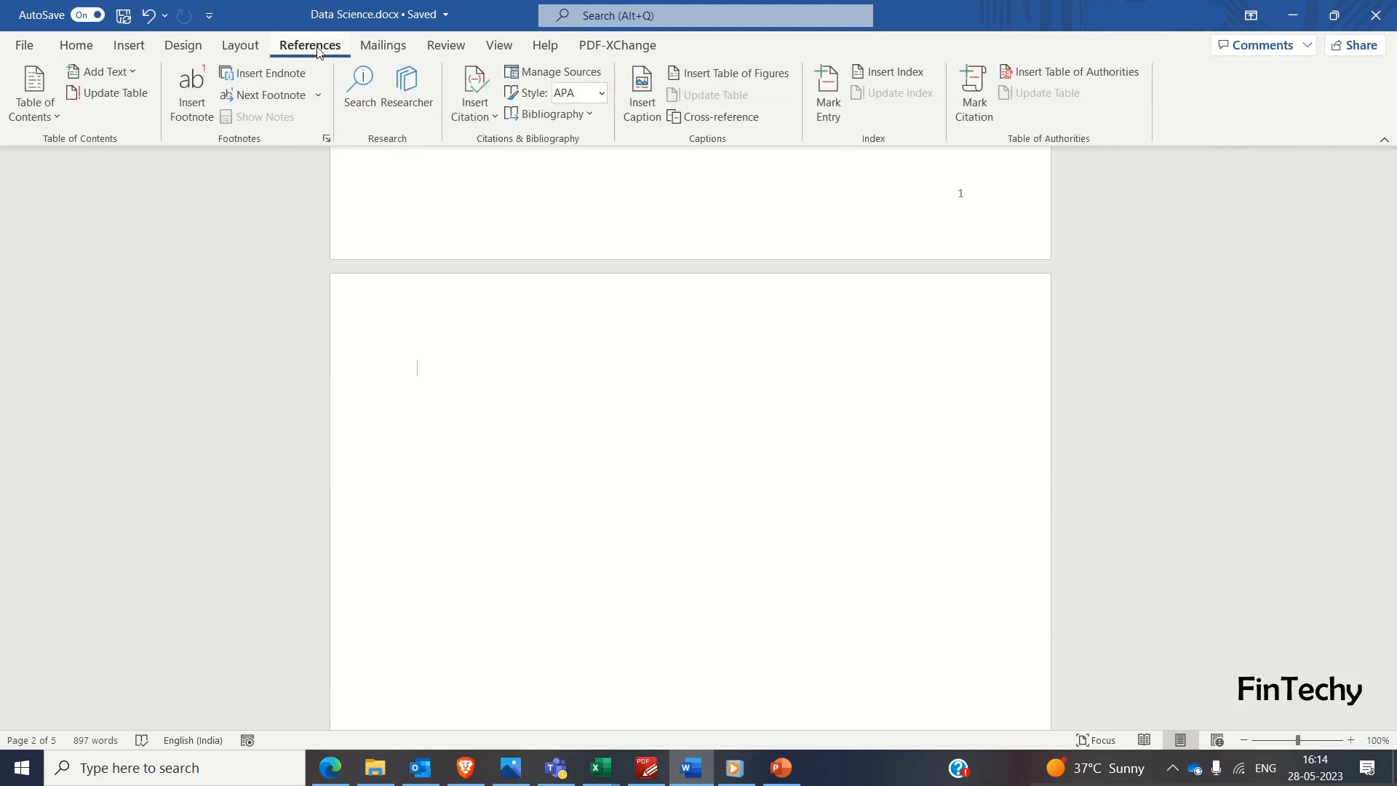
click(44, 107)
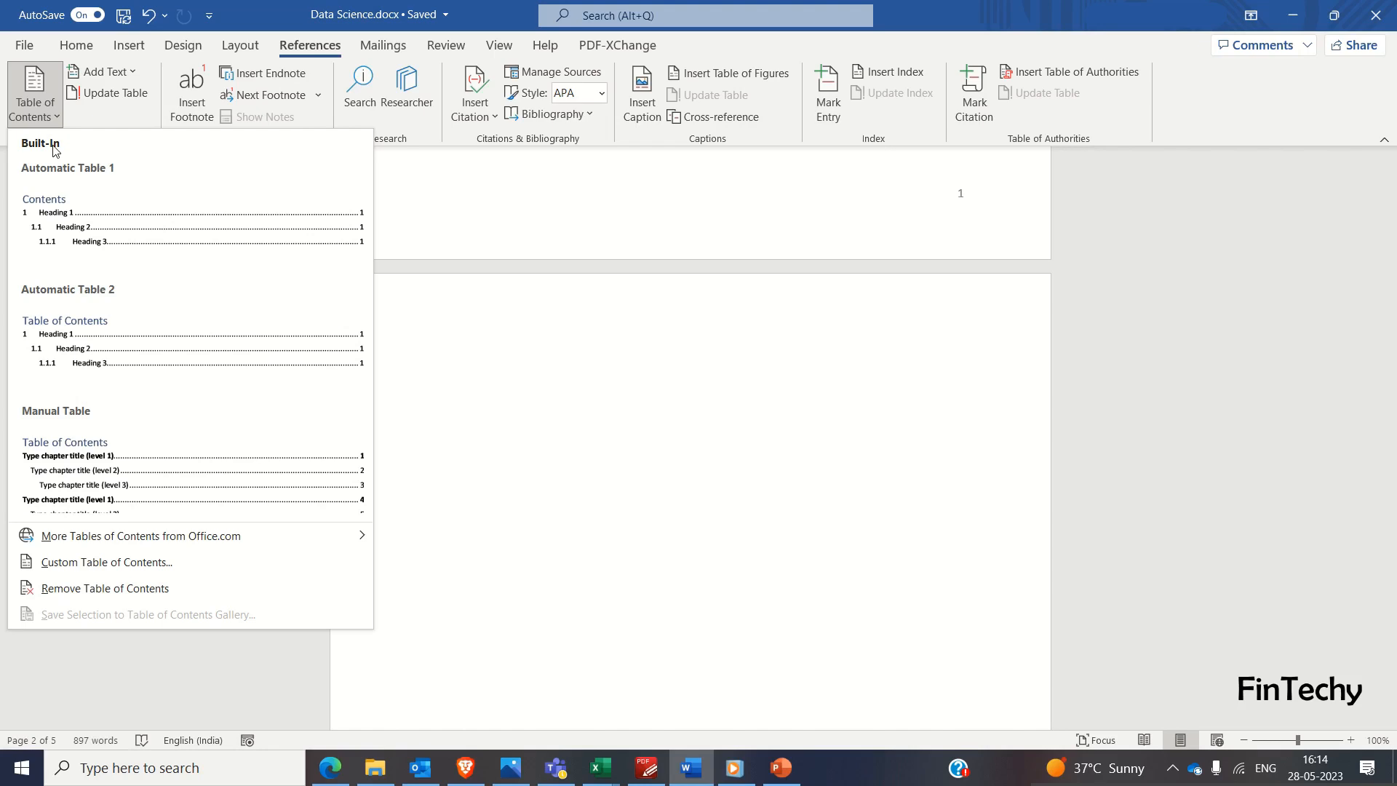
click(125, 320)
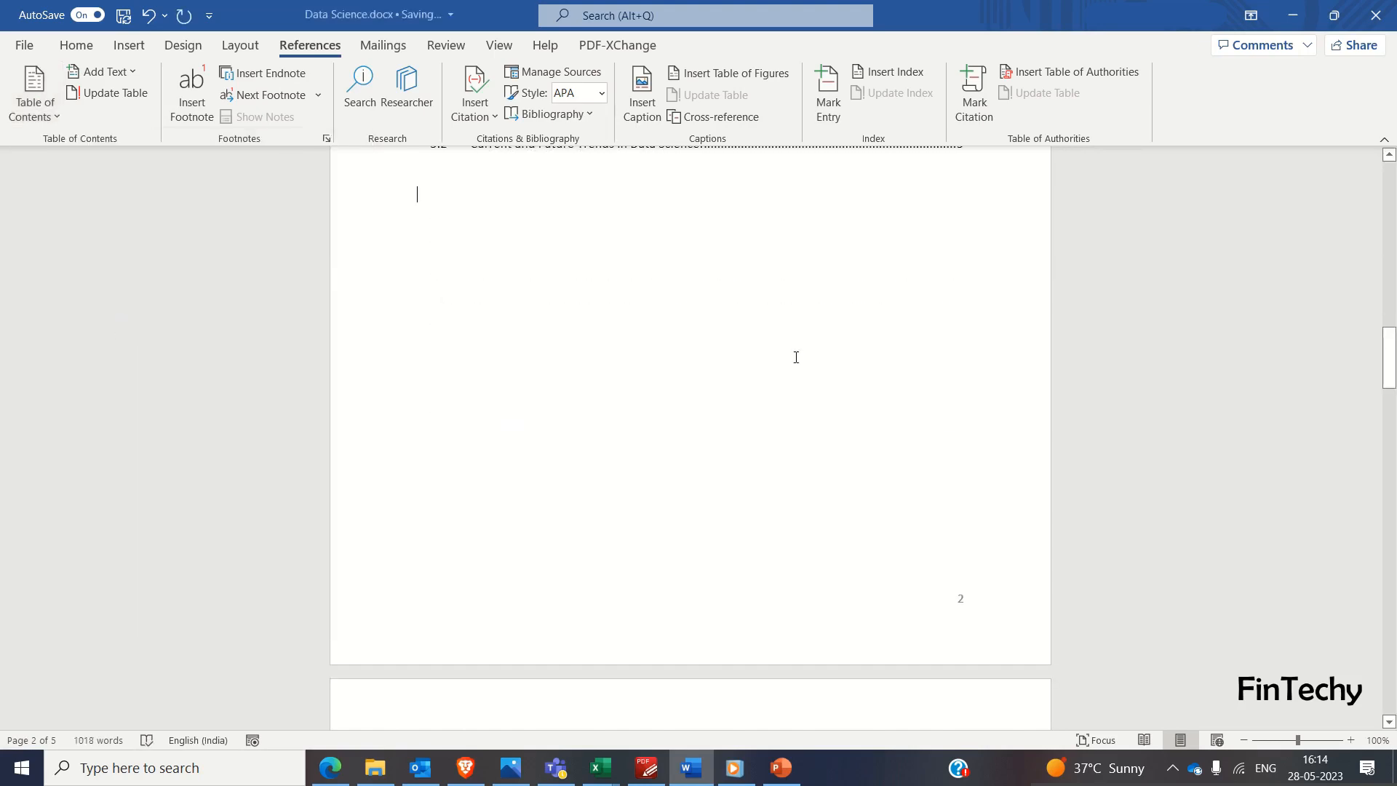
Step: Follow the table of contents link to section 1 and replace "Introduction to" in its heading with "Overview of"
scroll(815, 377, up, 10)
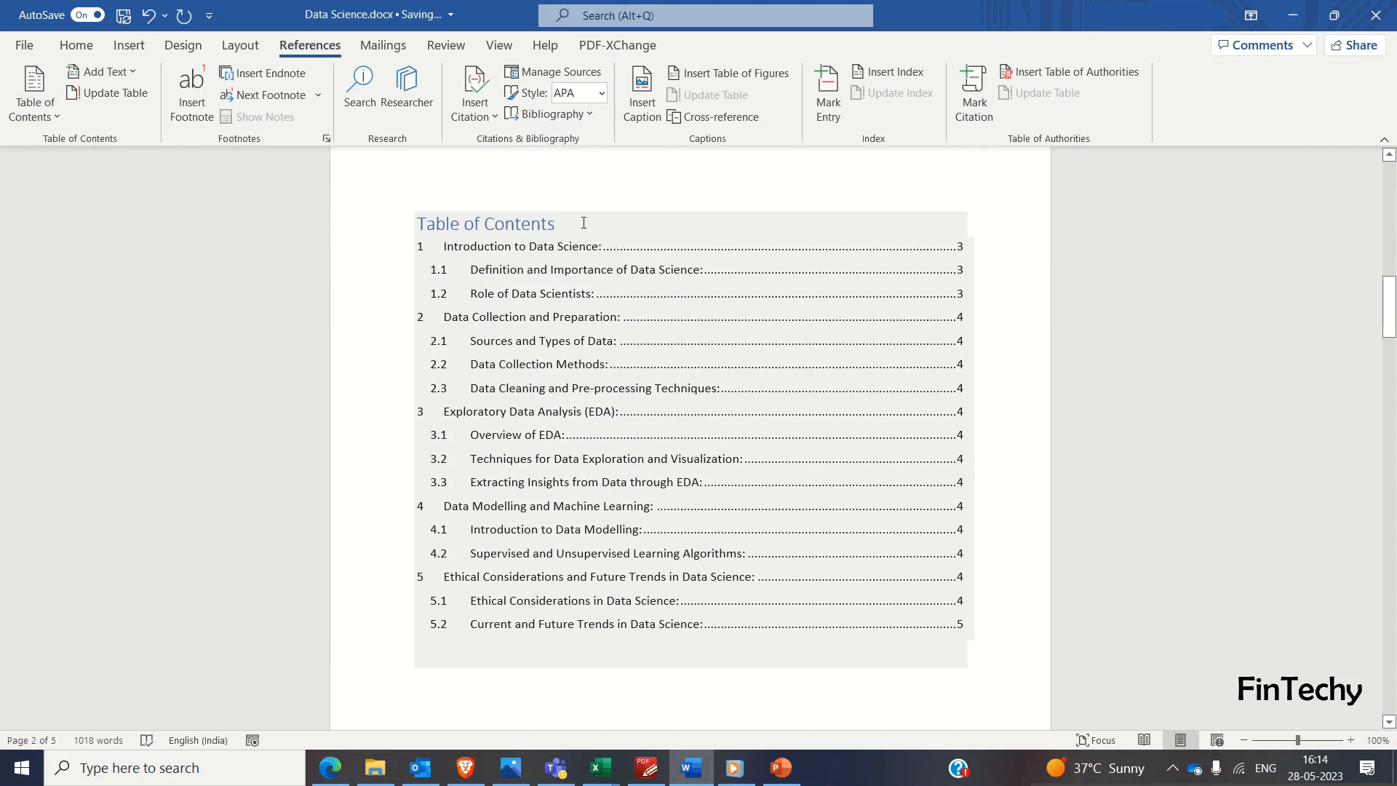
ctrl+click(626, 246)
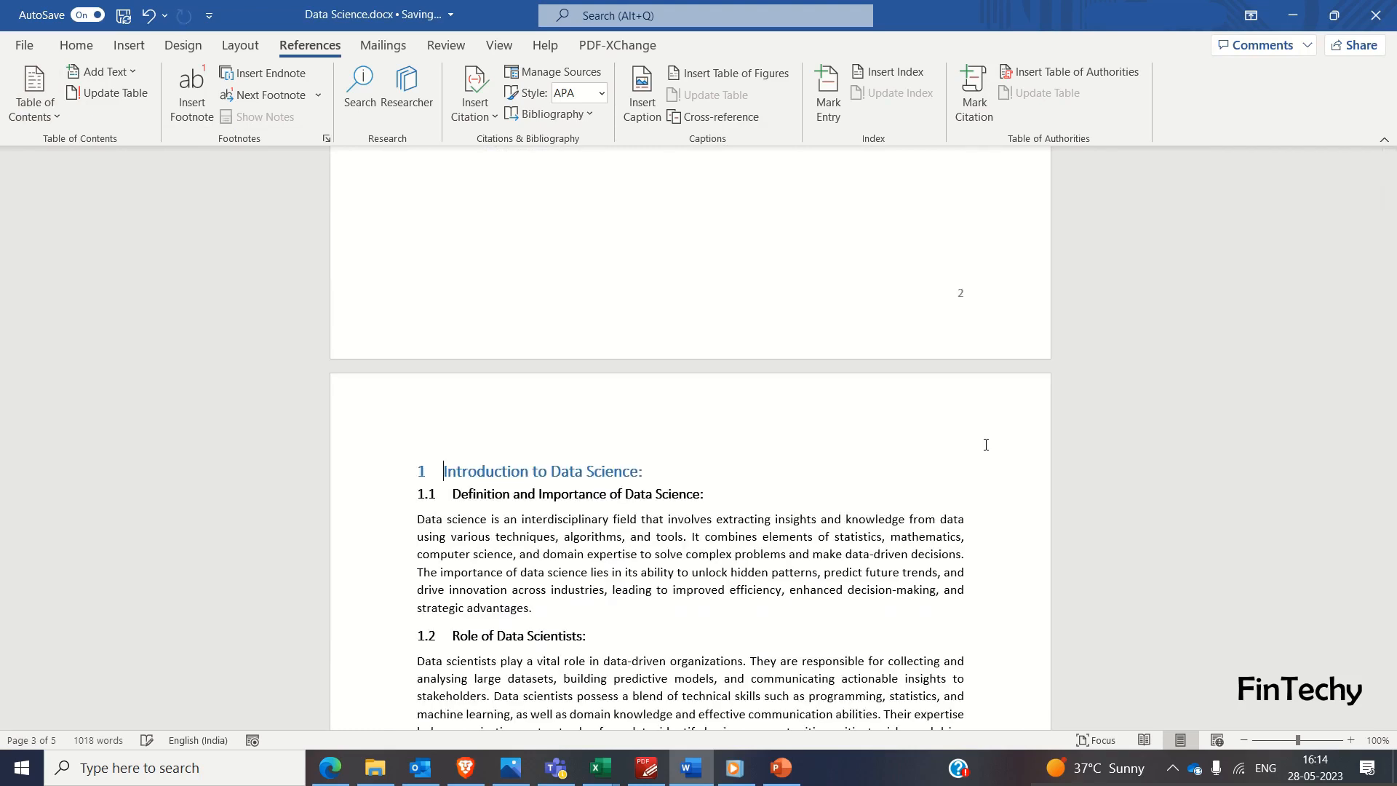
key(ctrl+shift+Right)
key(ctrl+shift+Right)
text(Over)
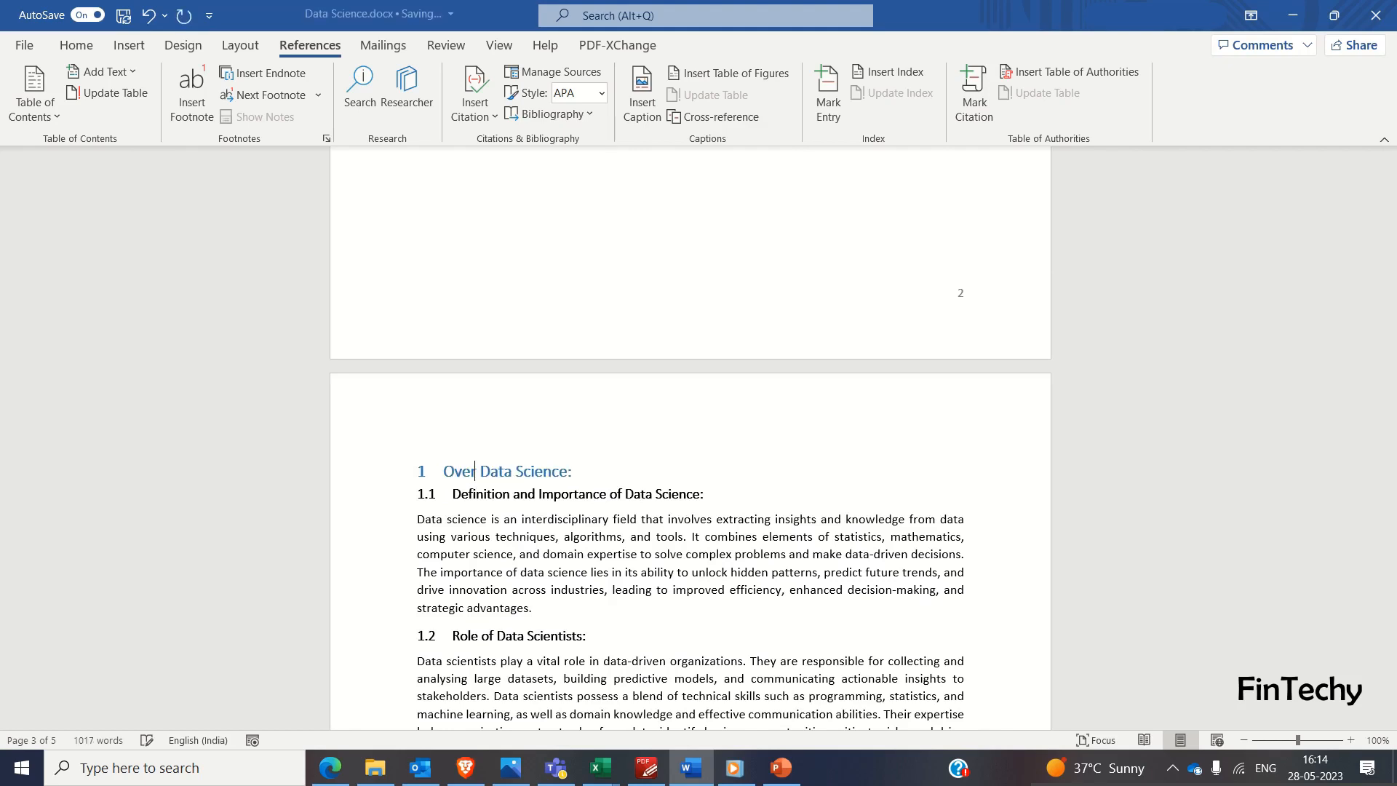
text(view of)
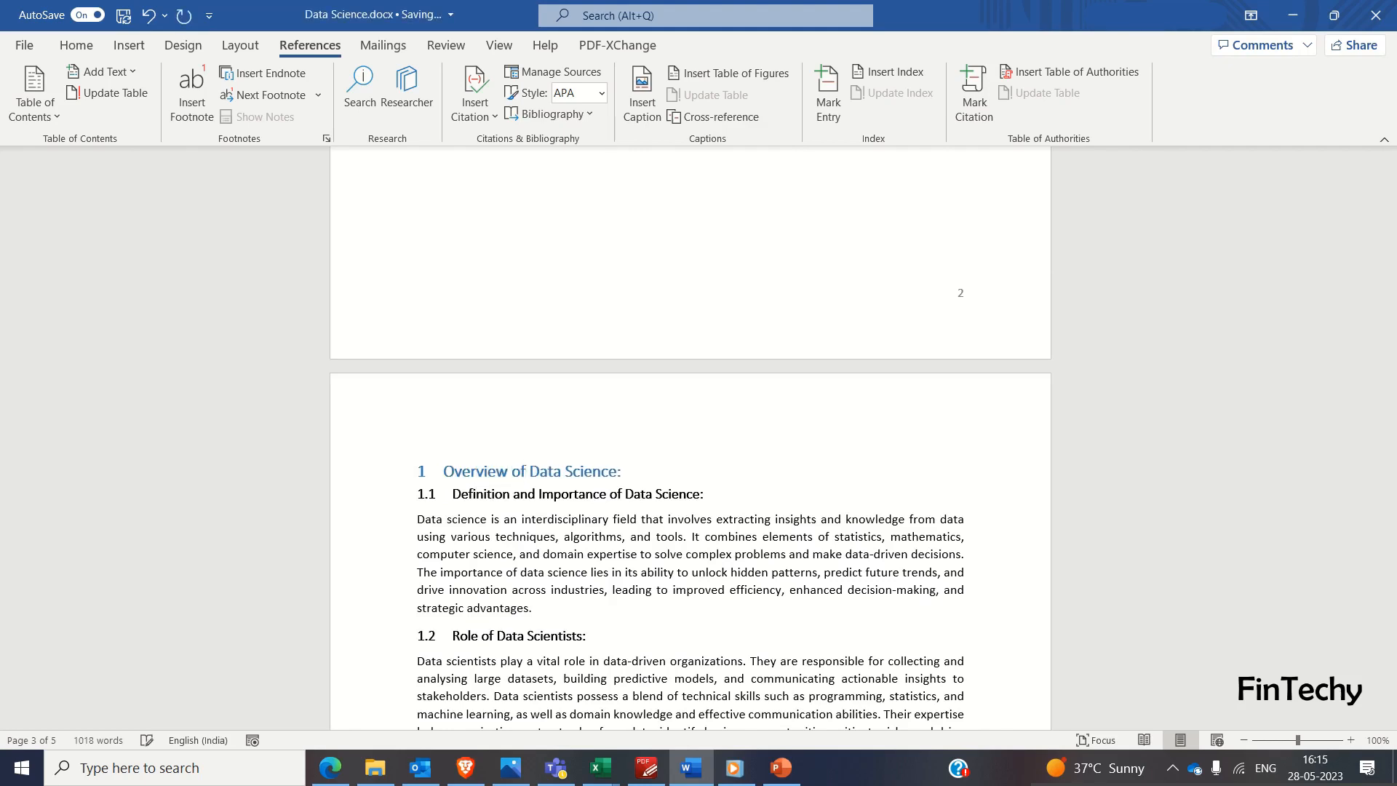
Step: Update the entire table of contents, including heading text as well as page numbers
scroll(627, 566, up, 10)
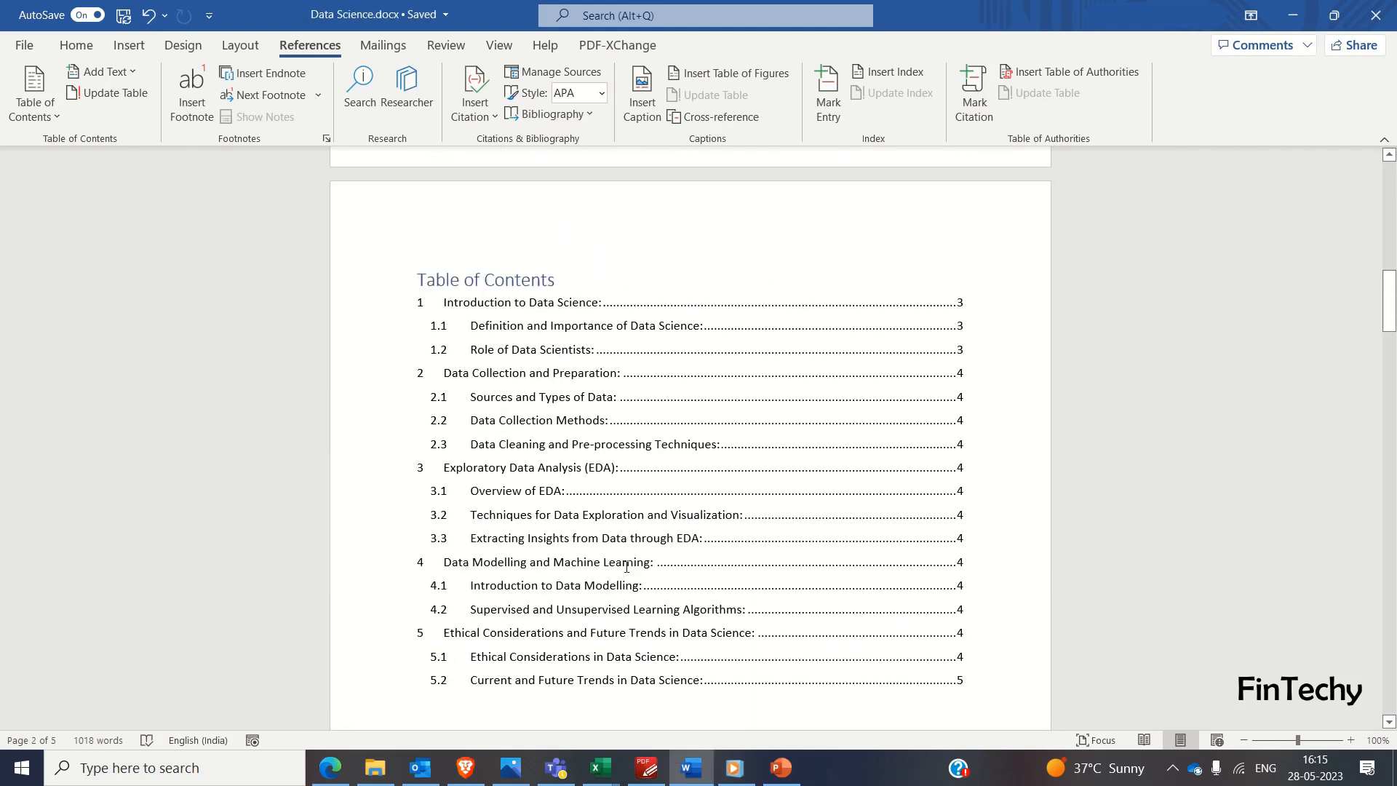
scroll(626, 566, up, 1)
click(575, 395)
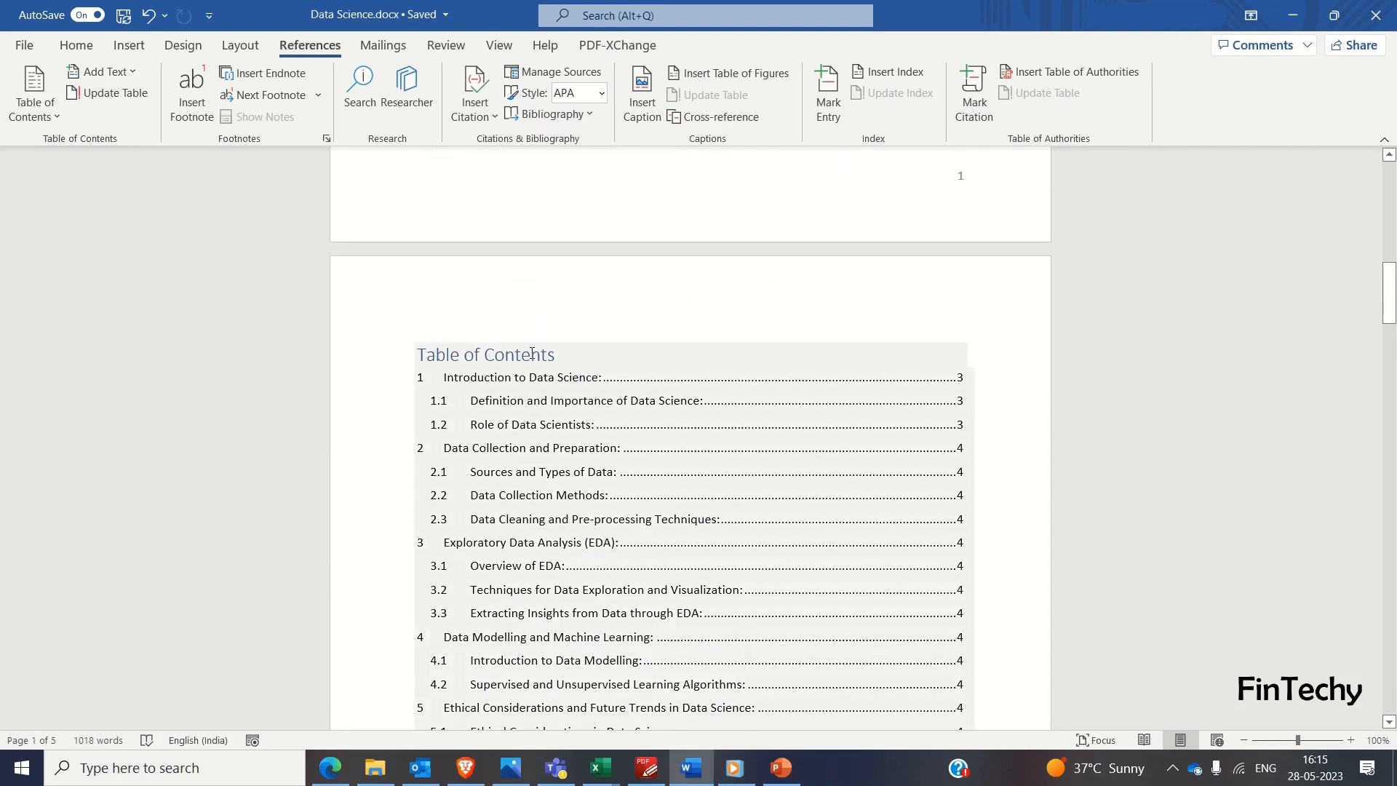
click(533, 354)
click(510, 330)
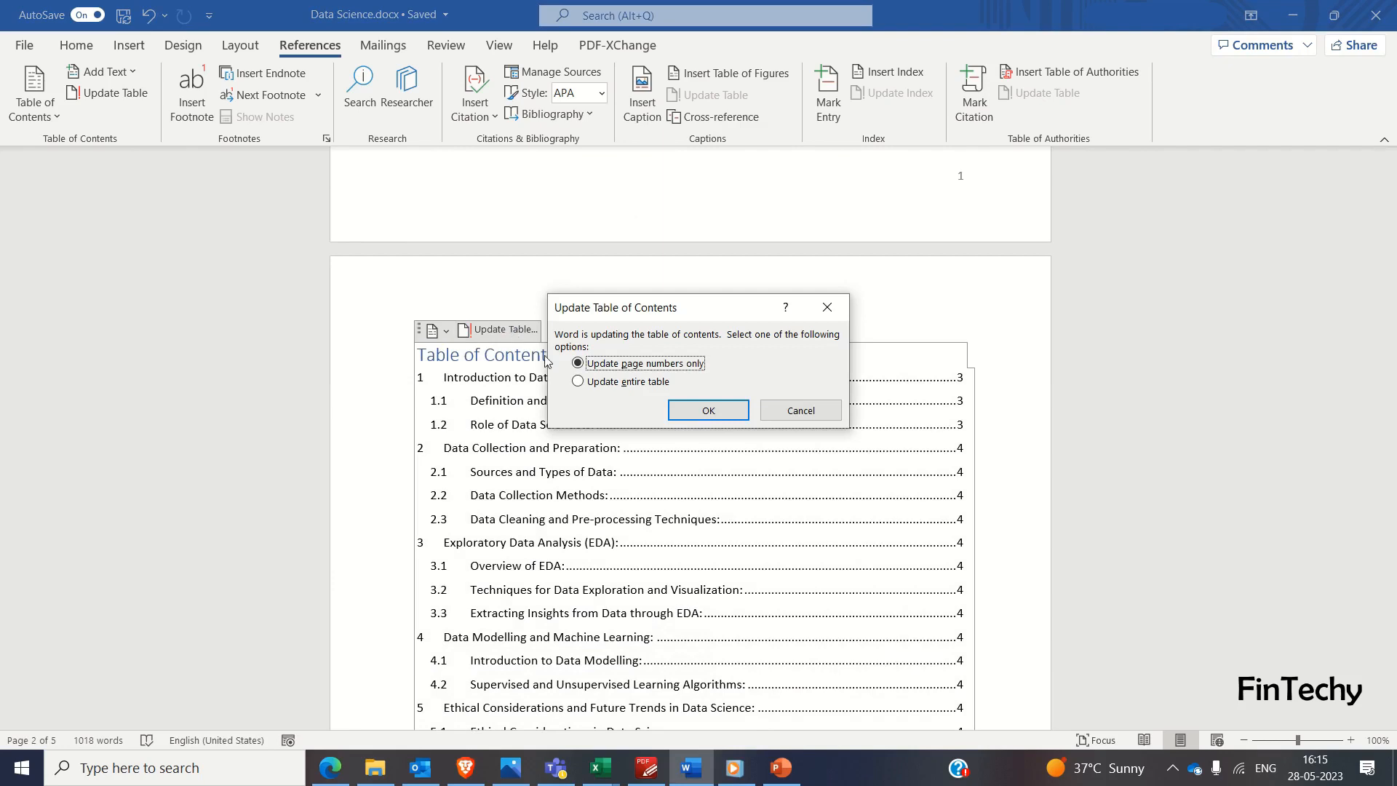
click(578, 381)
click(695, 412)
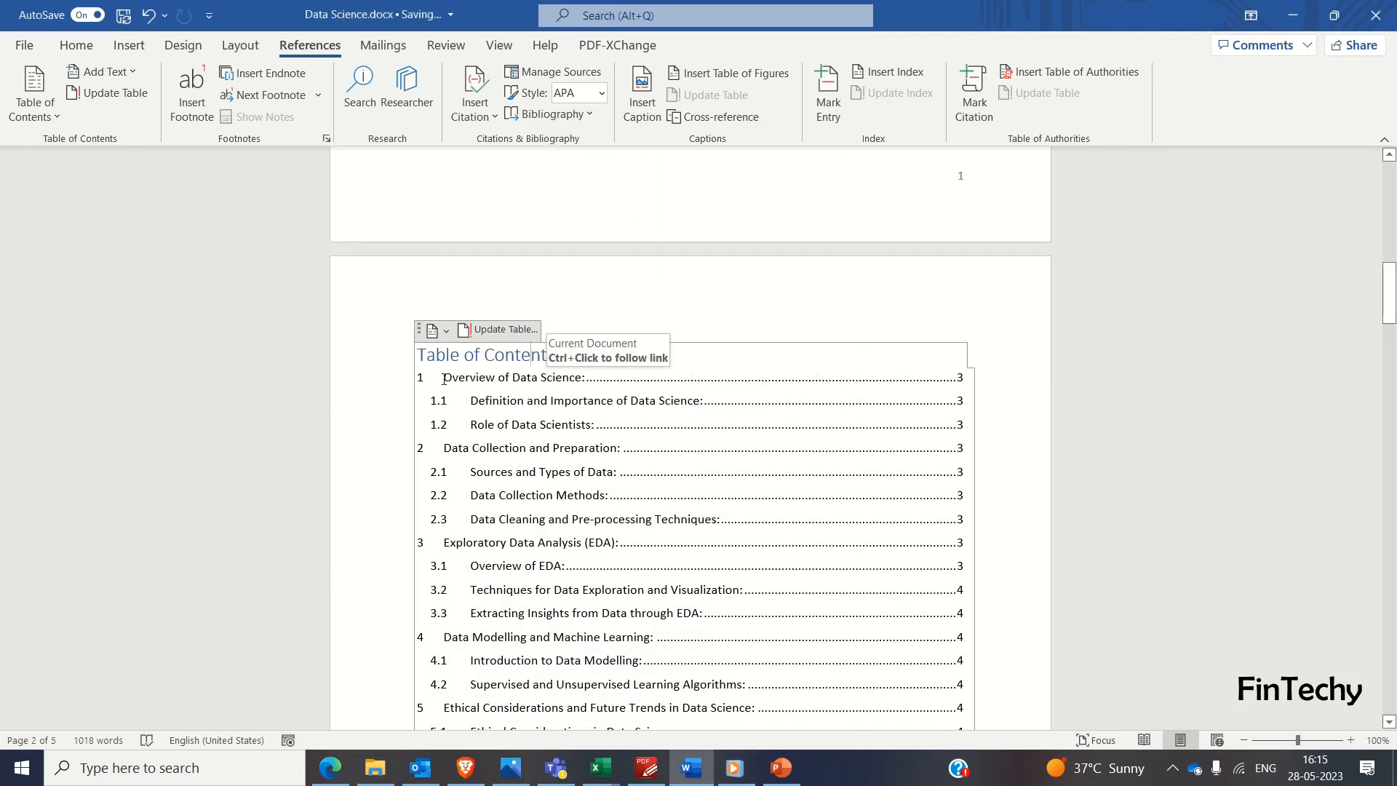
Step: Examine the renamed first entry and the remaining entries and page numbers in the updated table of contents
drag(446, 378, 505, 377)
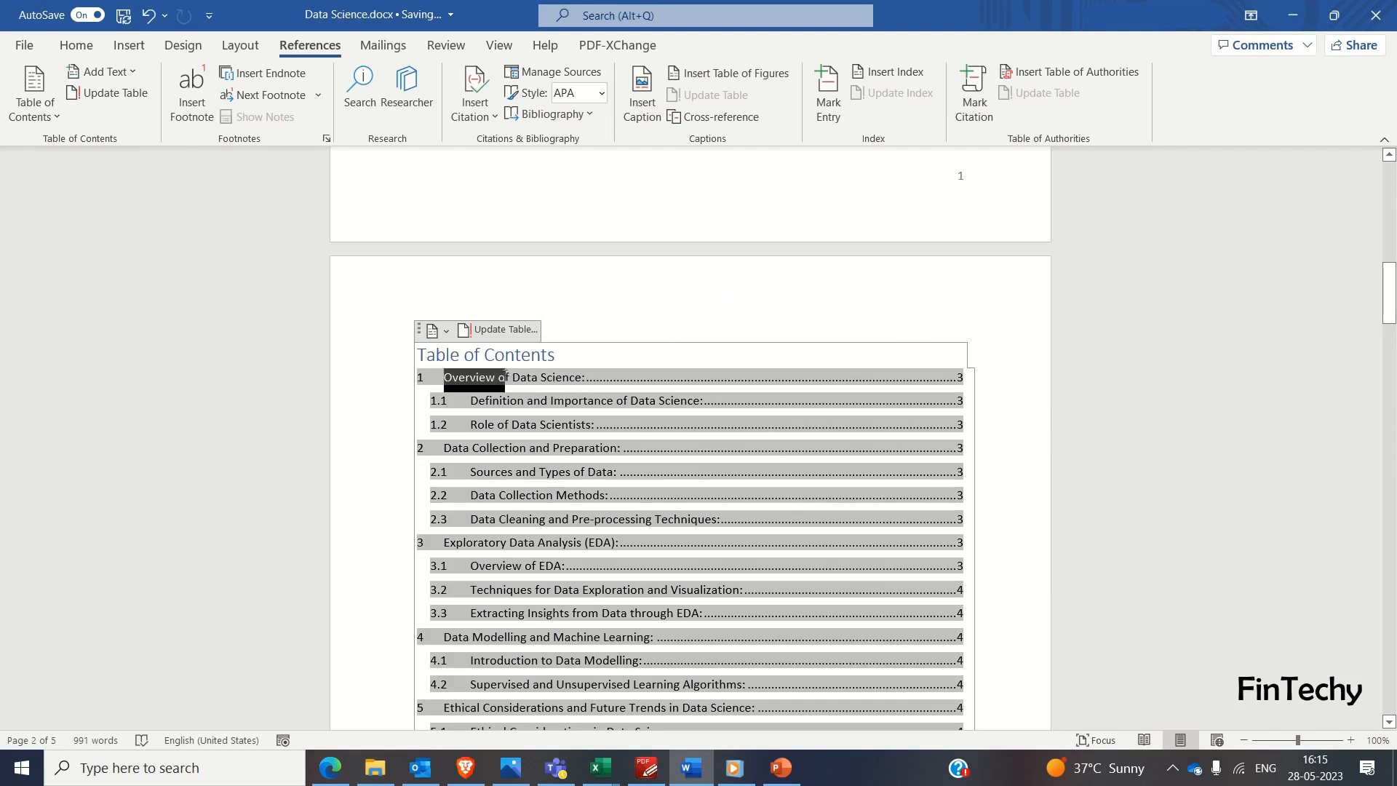
click(511, 377)
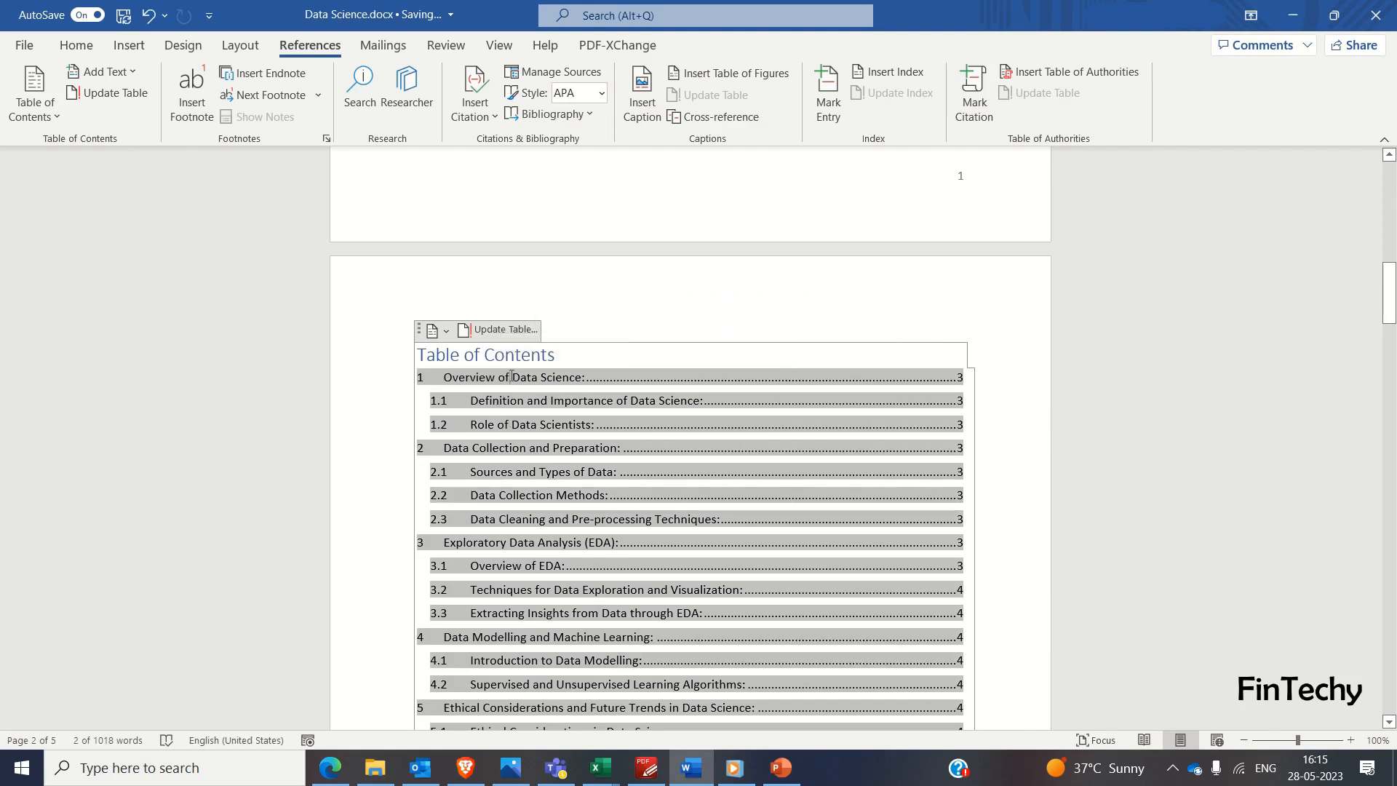
drag(443, 376, 511, 375)
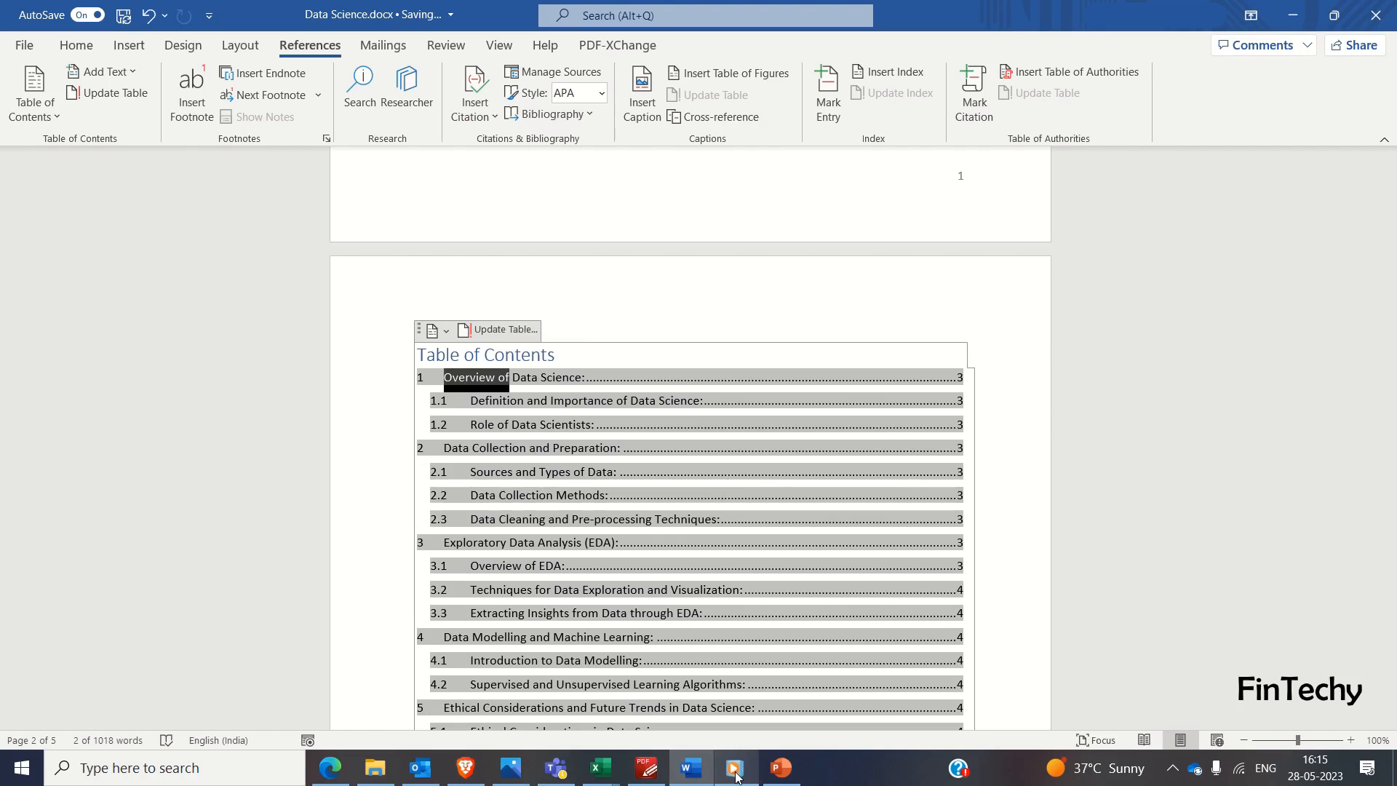
scroll(605, 533, down, 5)
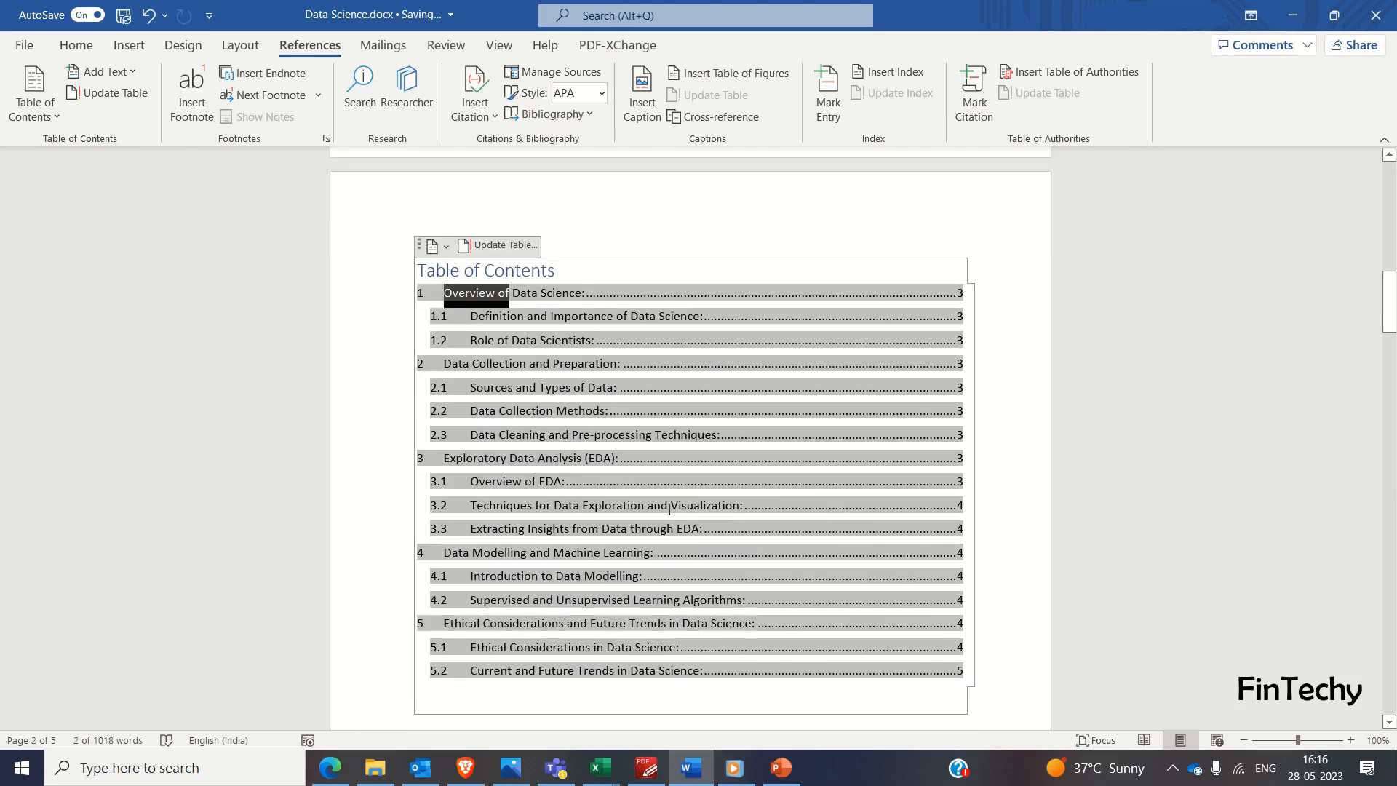
click(605, 533)
scroll(619, 561, up, 5)
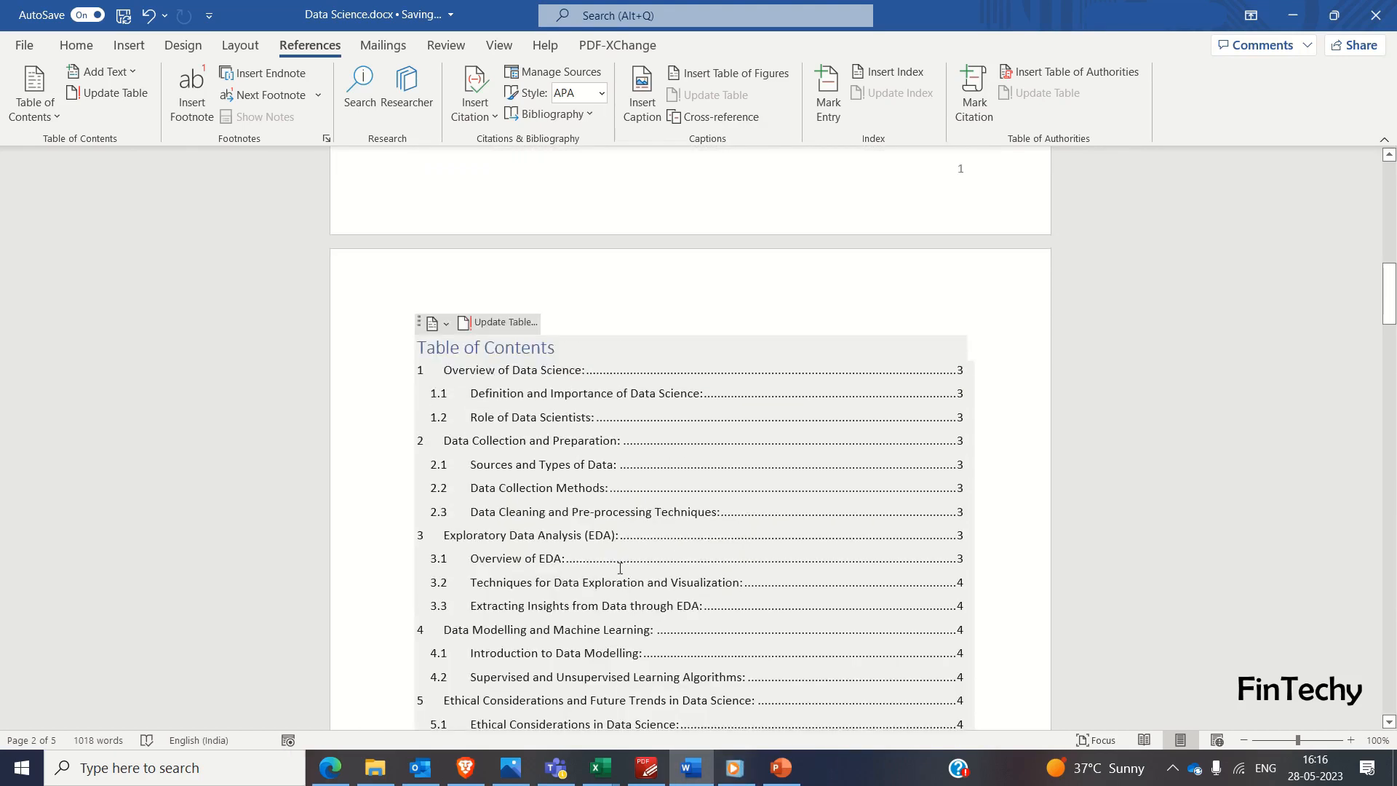
scroll(999, 436, down, 3)
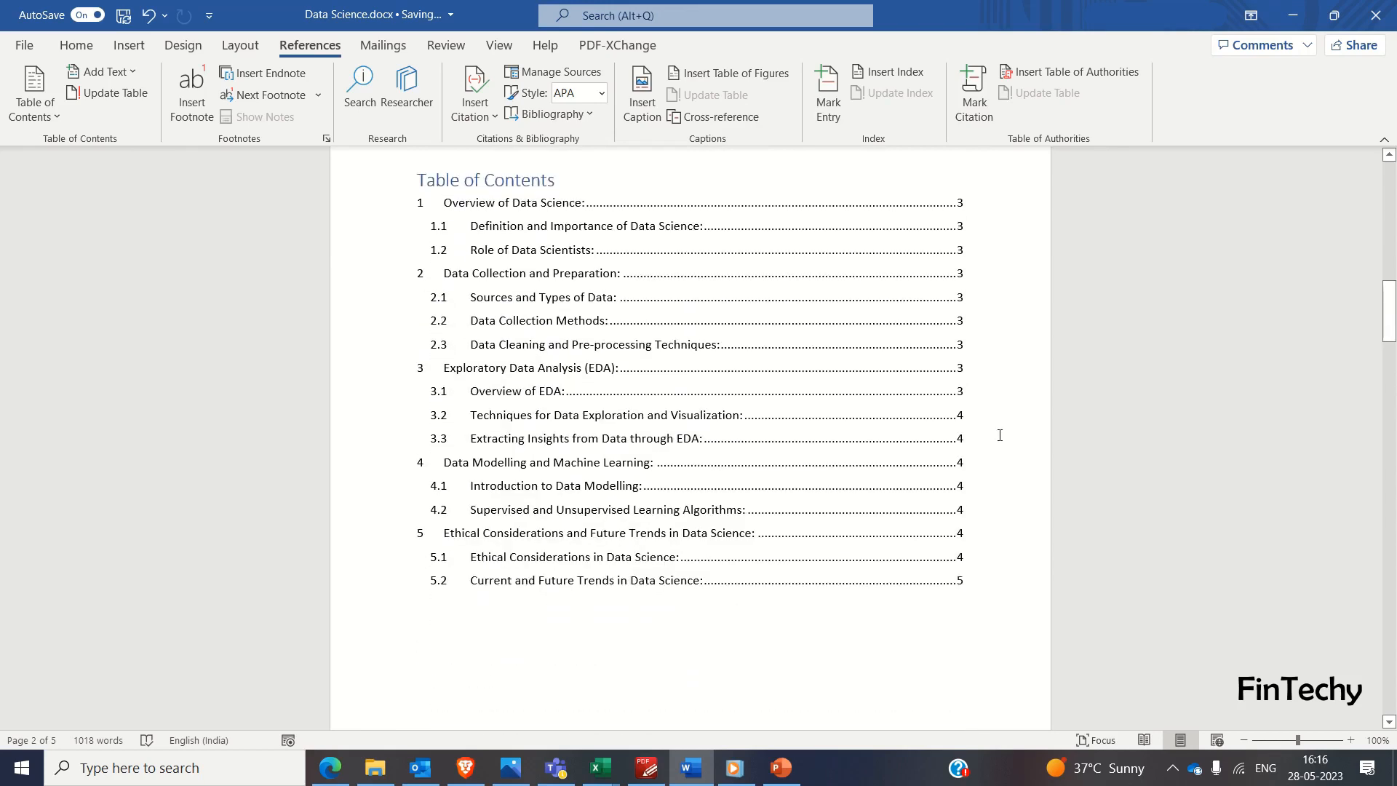
Step: Follow the table of contents link to Data Modelling and Machine Learning, review the remaining sections, and return to the document's beginning
ctrl+click(463, 466)
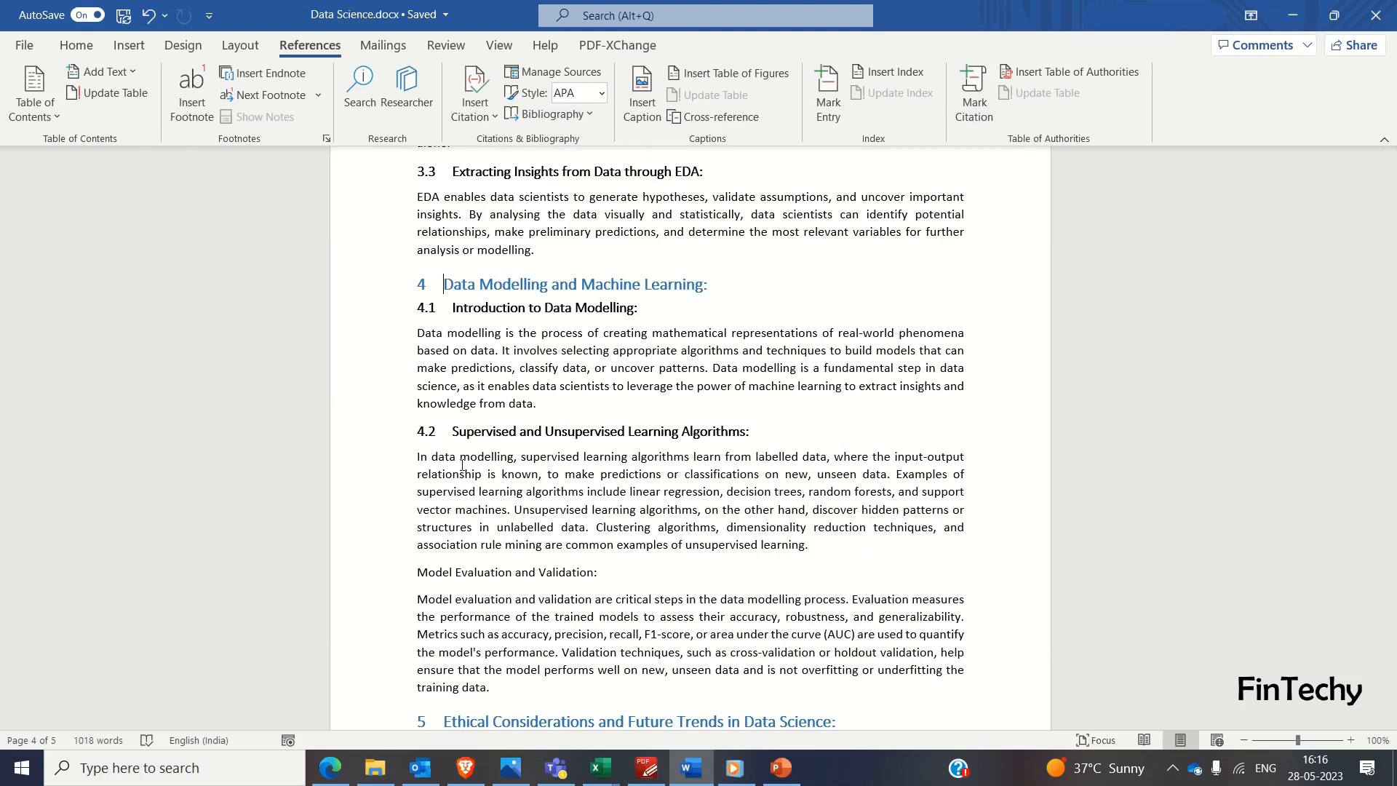
scroll(462, 465, up, 1)
scroll(462, 465, down, 12)
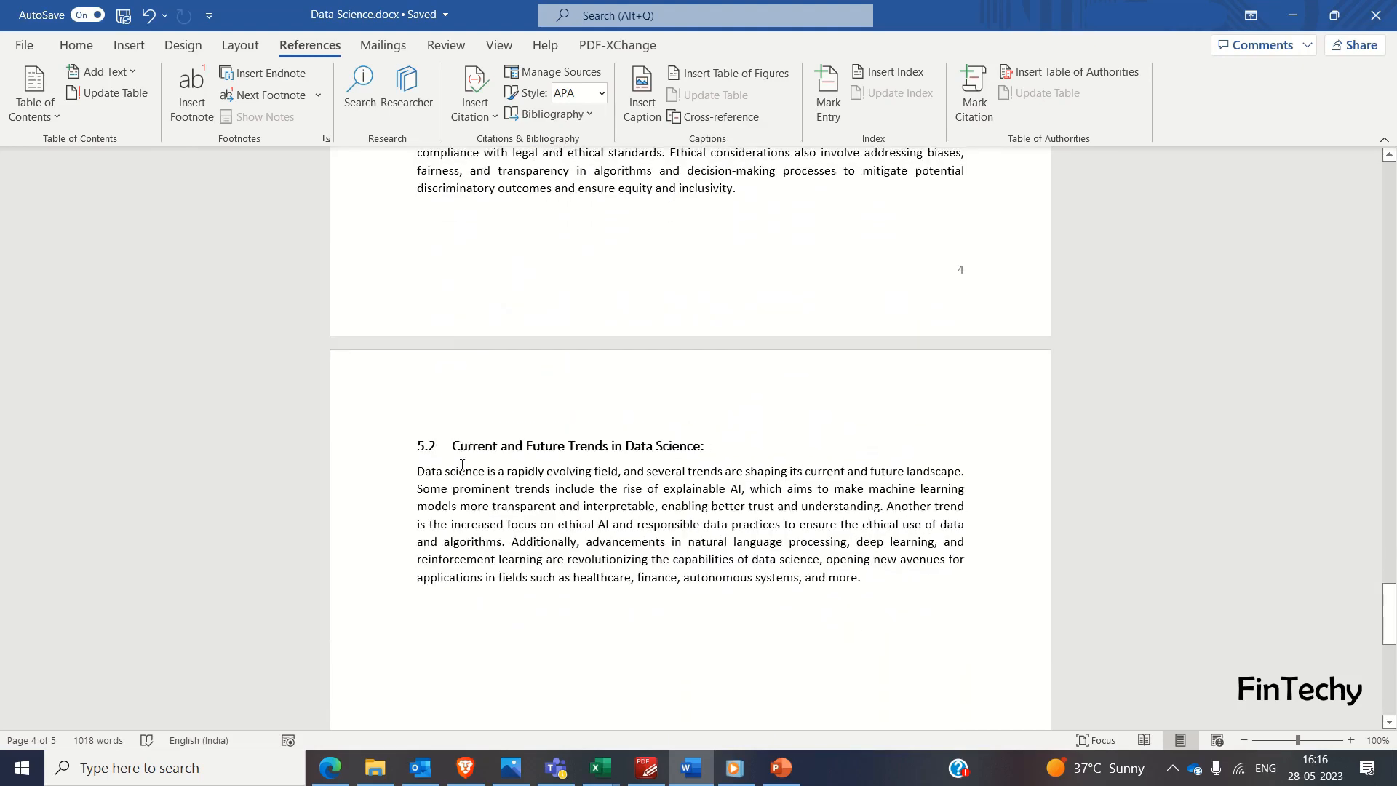
key(ctrl+Home)
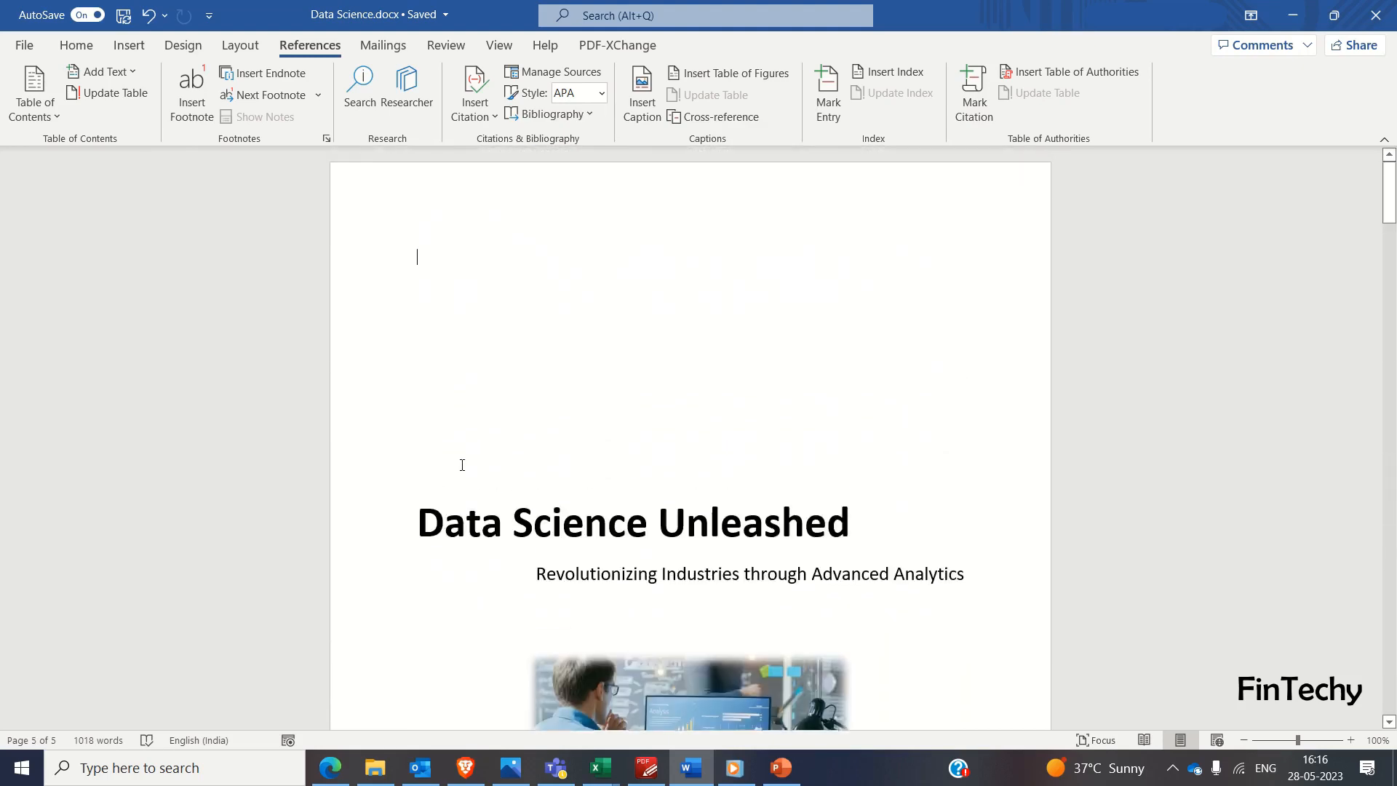